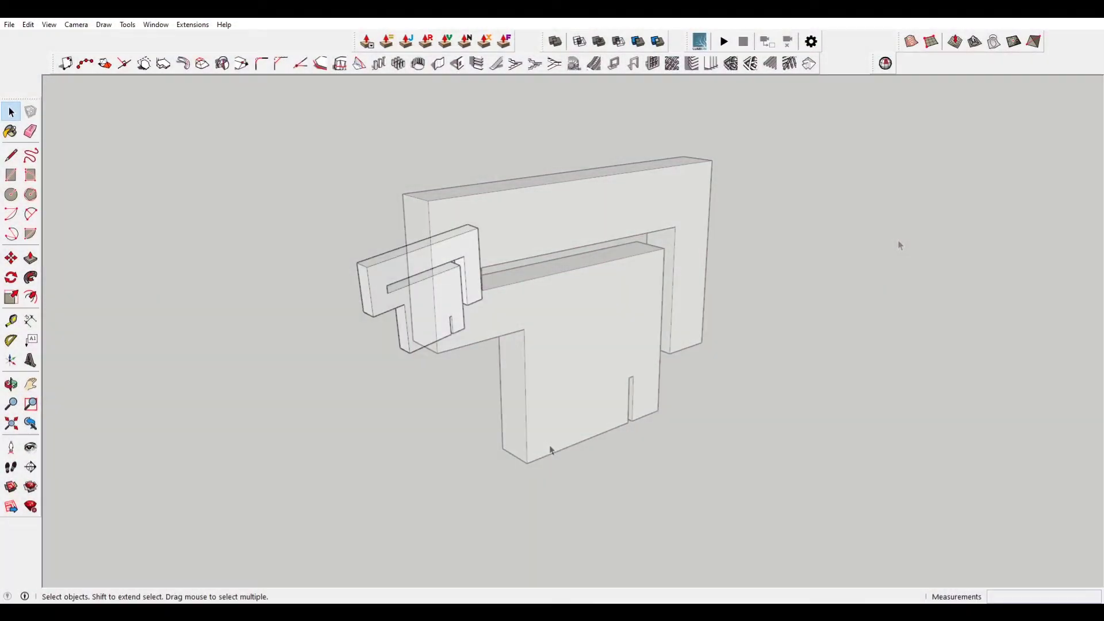
# Draw a narrow rectangle on the ground in front of the reference shape and pull it up about 3' 3" into a block.
pyautogui.press('r')
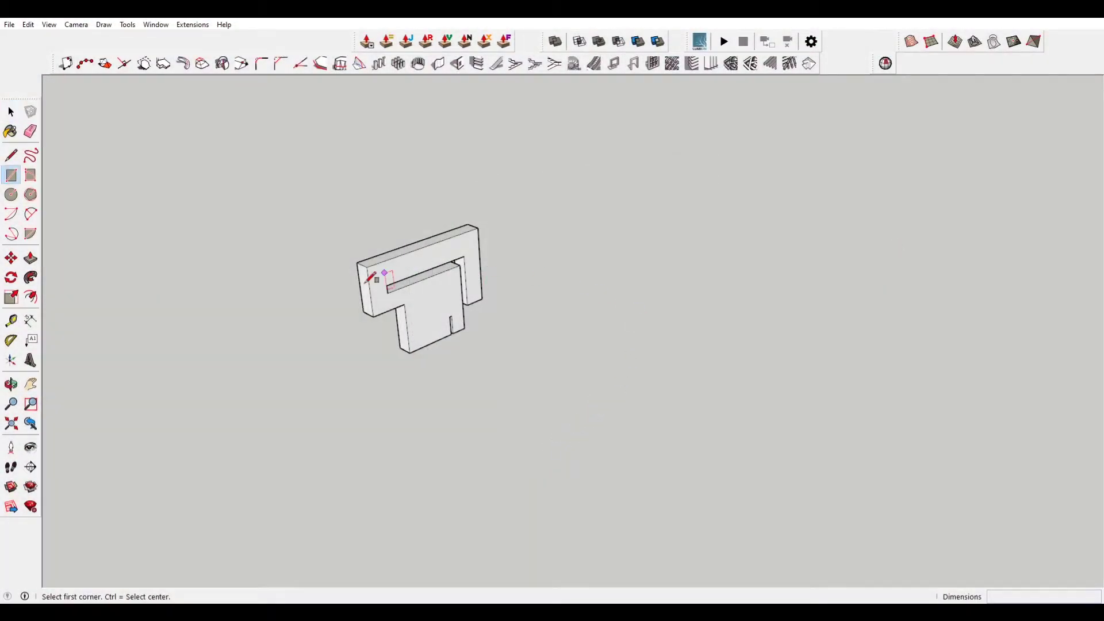
pyautogui.click(505, 435)
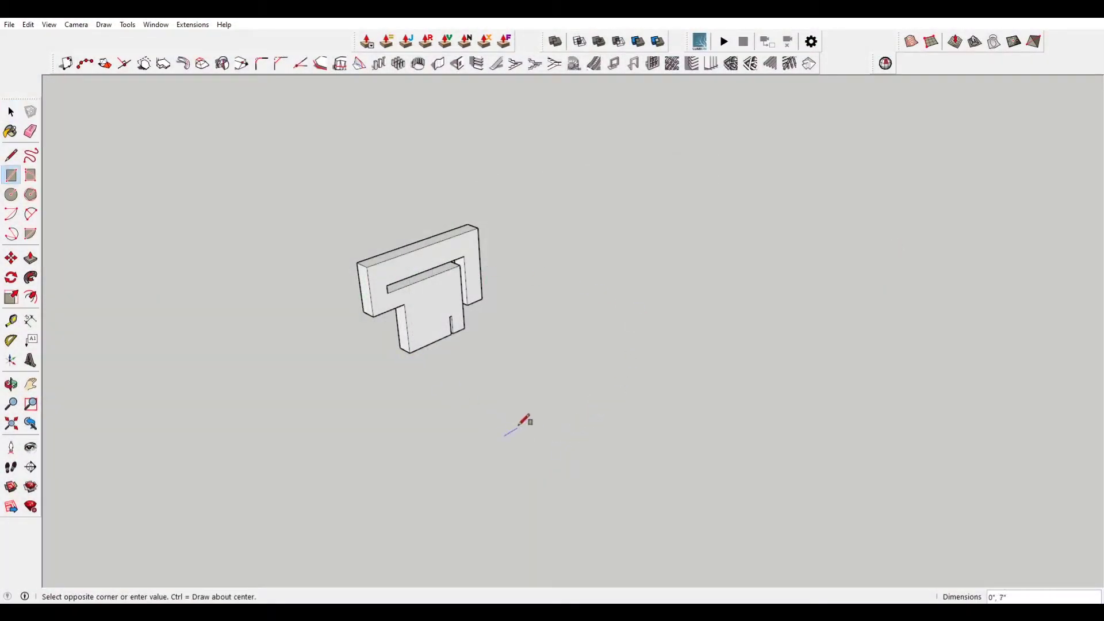
pyautogui.click(557, 386)
pyautogui.press('space')
pyautogui.click(552, 404)
pyautogui.press('p')
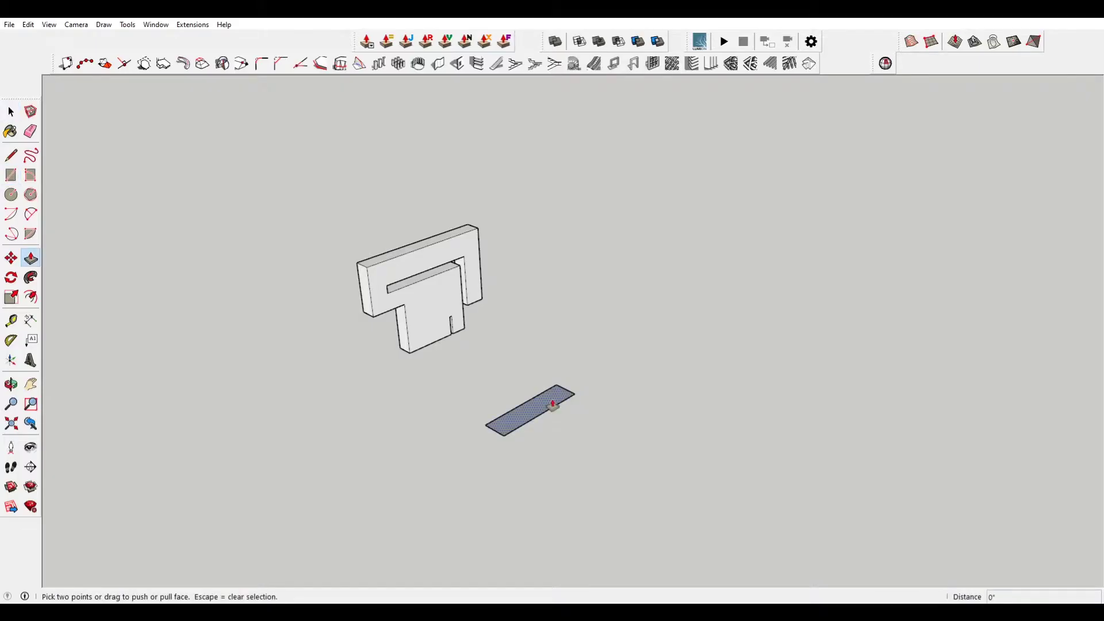
pyautogui.click(555, 402)
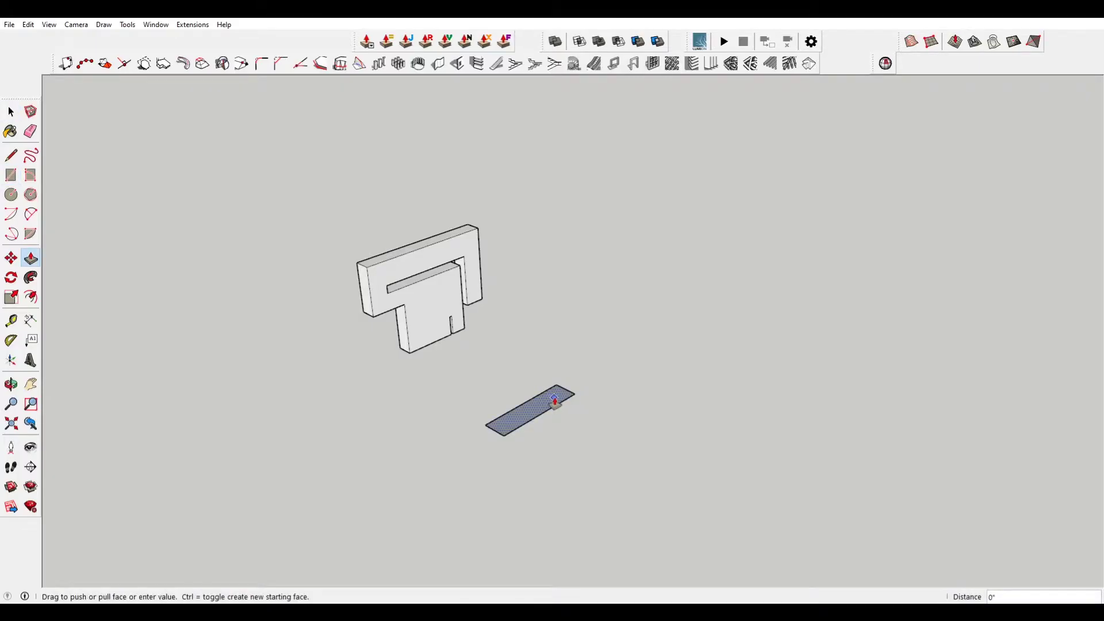
pyautogui.click(560, 331)
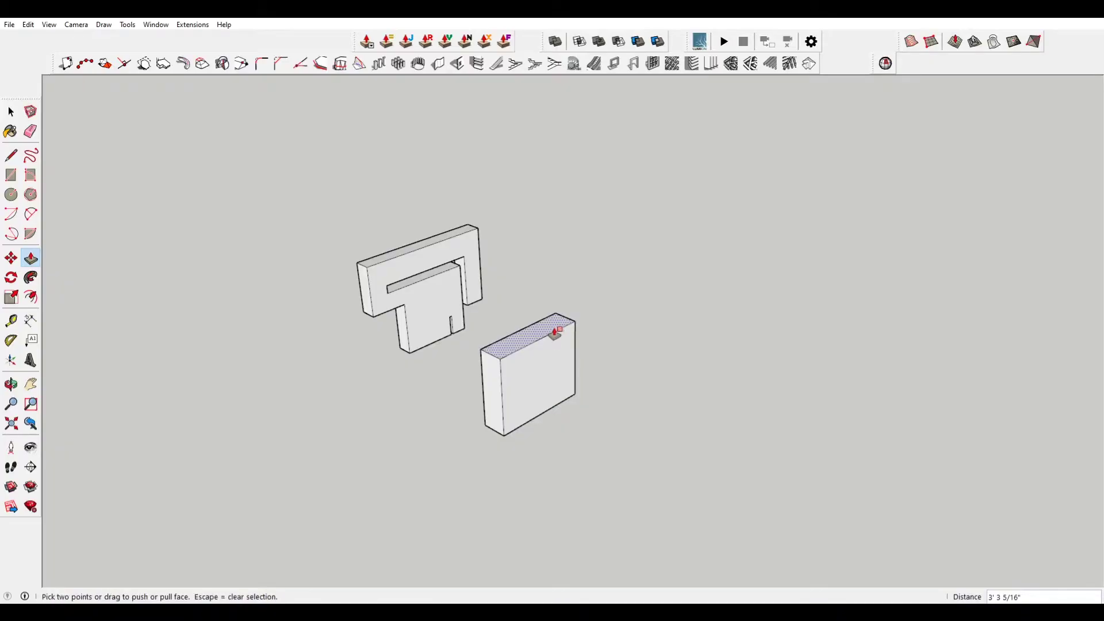
# Divide the block's narrow end face with a line below its upper edge and pull the upper part outward into a short arm.
pyautogui.press('l')
pyautogui.click(502, 380)
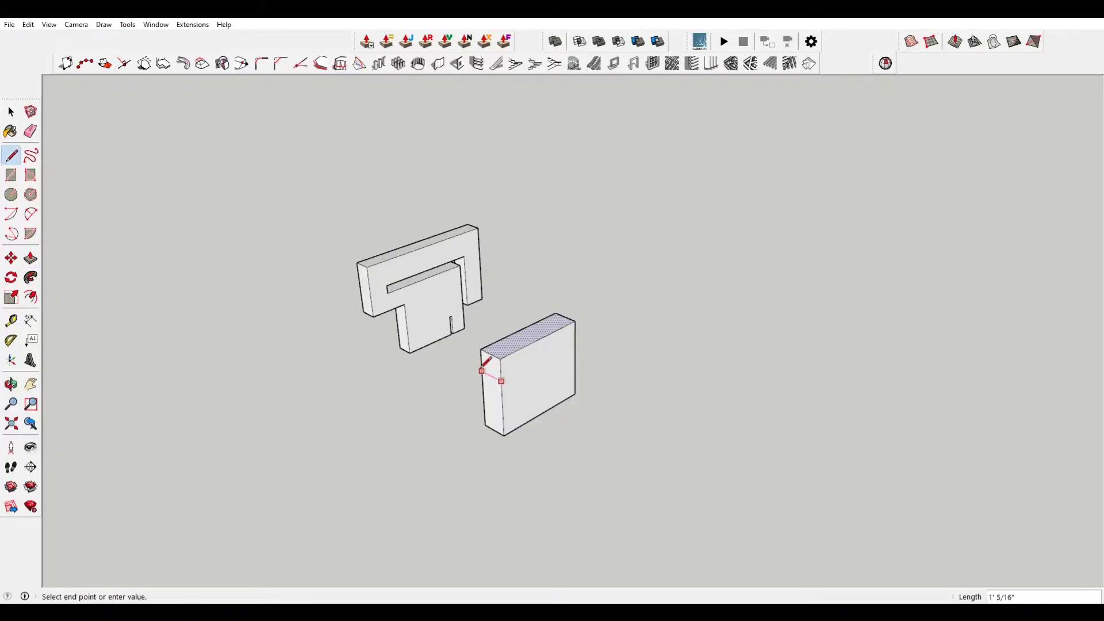
pyautogui.click(483, 366)
pyautogui.press('space')
pyautogui.click(493, 366)
pyautogui.press('o')
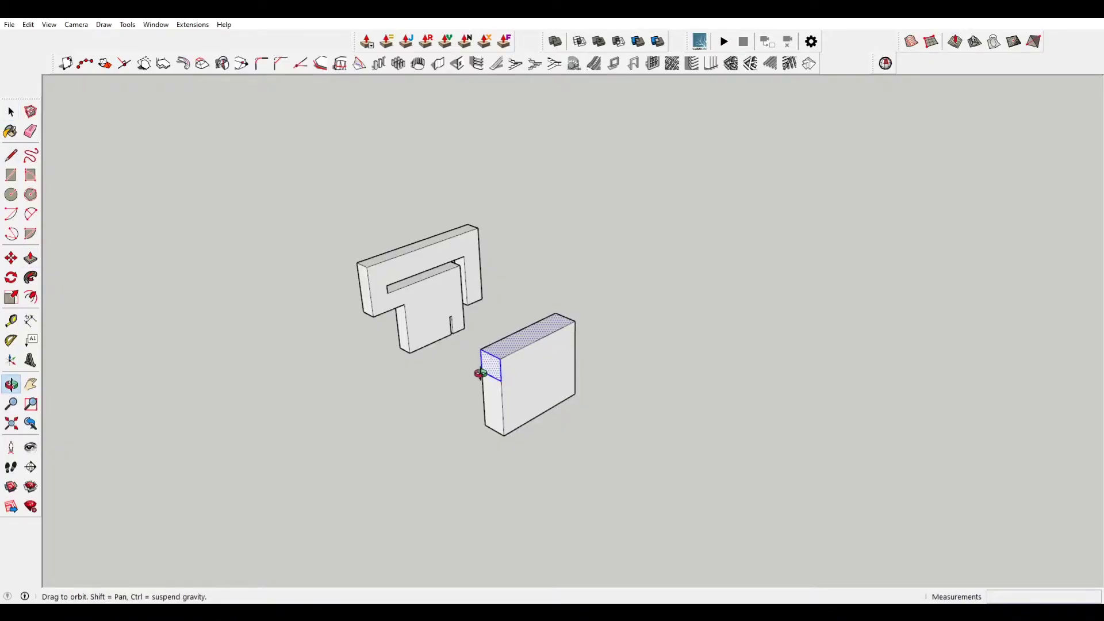
pyautogui.press('space')
pyautogui.click(497, 376)
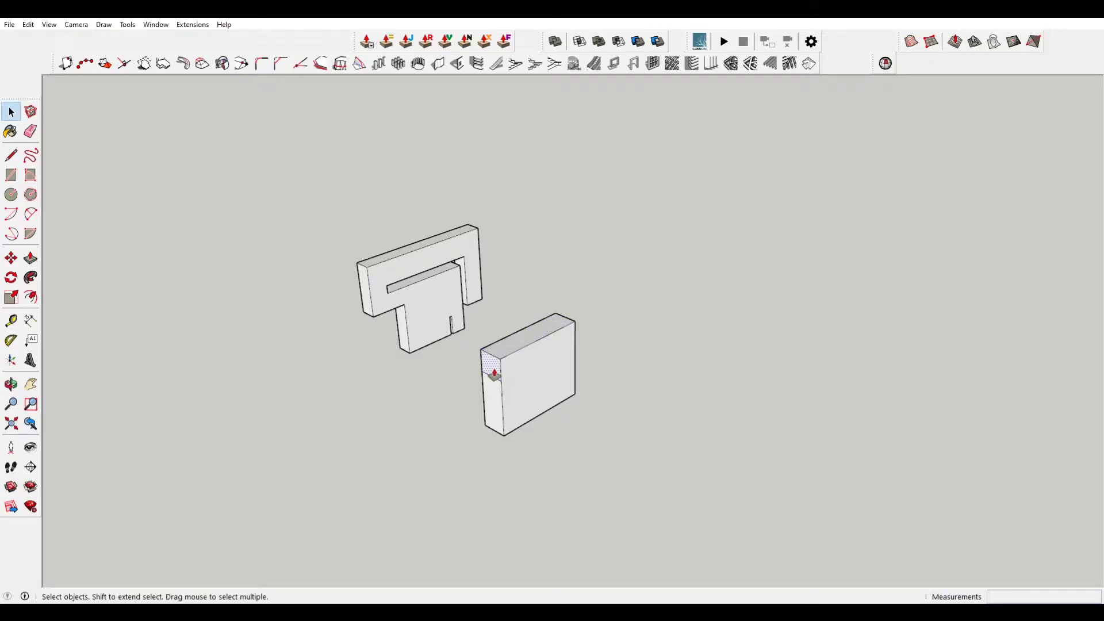
pyautogui.press('p')
pyautogui.moveTo(493, 372); pyautogui.dragTo(473, 384)
# Separate the arm's upper face from the block with a line and pull it up about 1' 9" into an upright.
pyautogui.press('l')
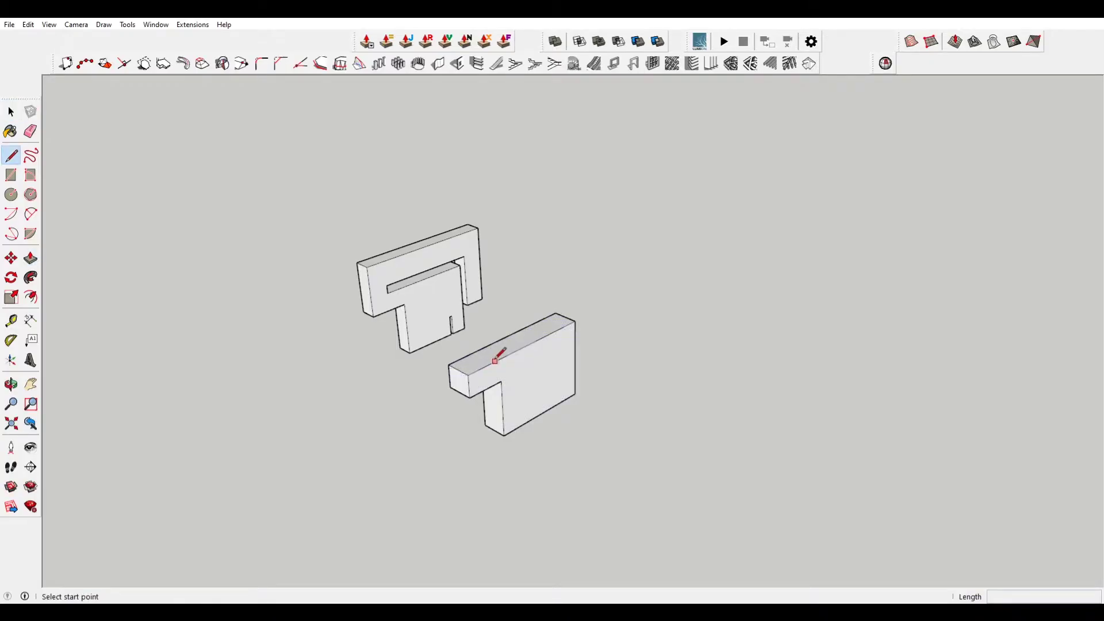
pyautogui.click(497, 361)
pyautogui.click(477, 352)
pyautogui.press('p')
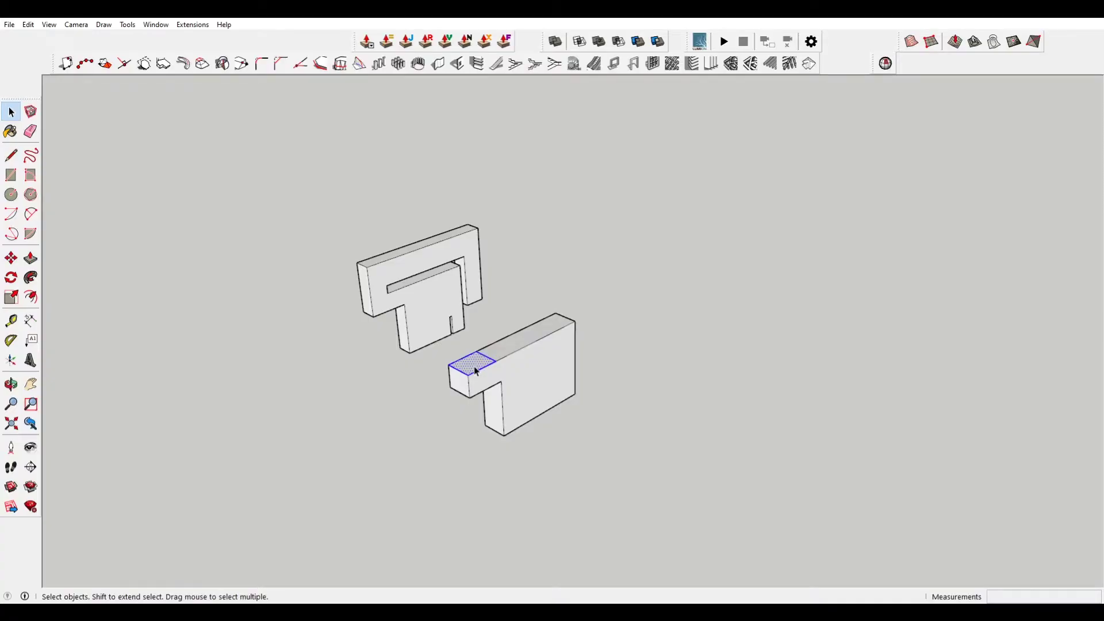
pyautogui.click(475, 373)
pyautogui.click(469, 322)
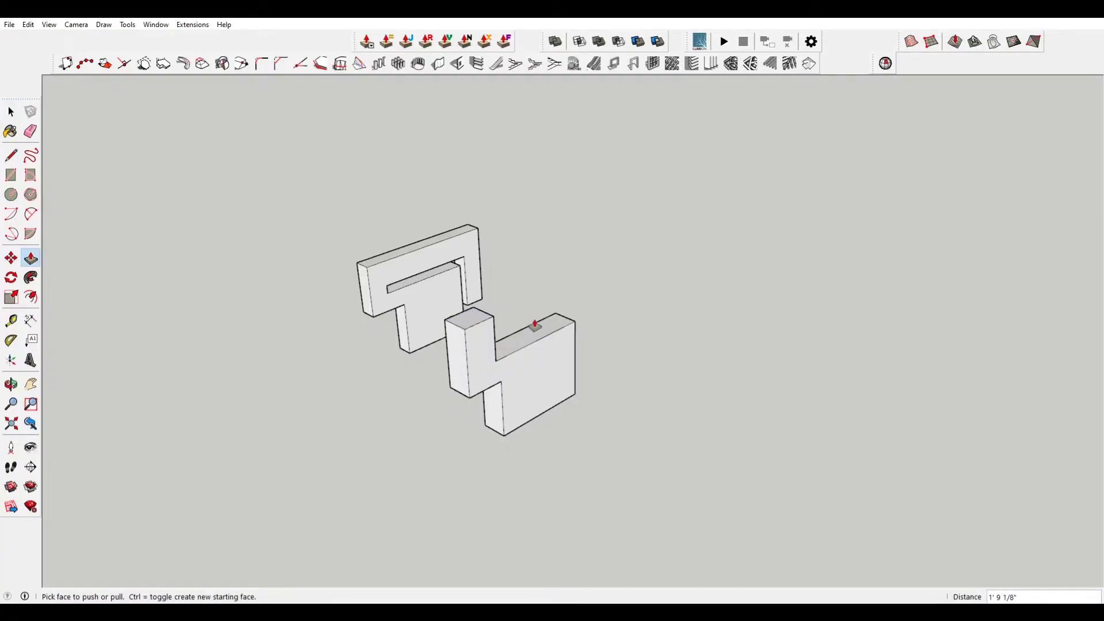
# Copy the edge at the foot of the upright about 10 9/16" up its inner face.
pyautogui.moveTo(532, 323); pyautogui.dragTo(492, 304, button='middle')
pyautogui.press('space')
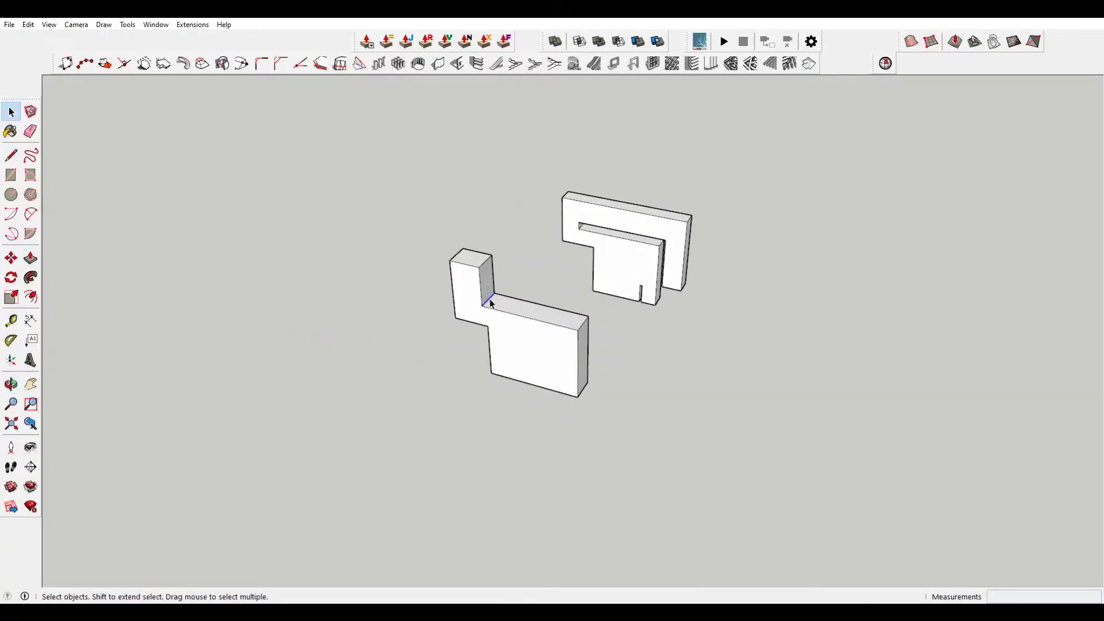
pyautogui.press('m')
pyautogui.click(493, 304)
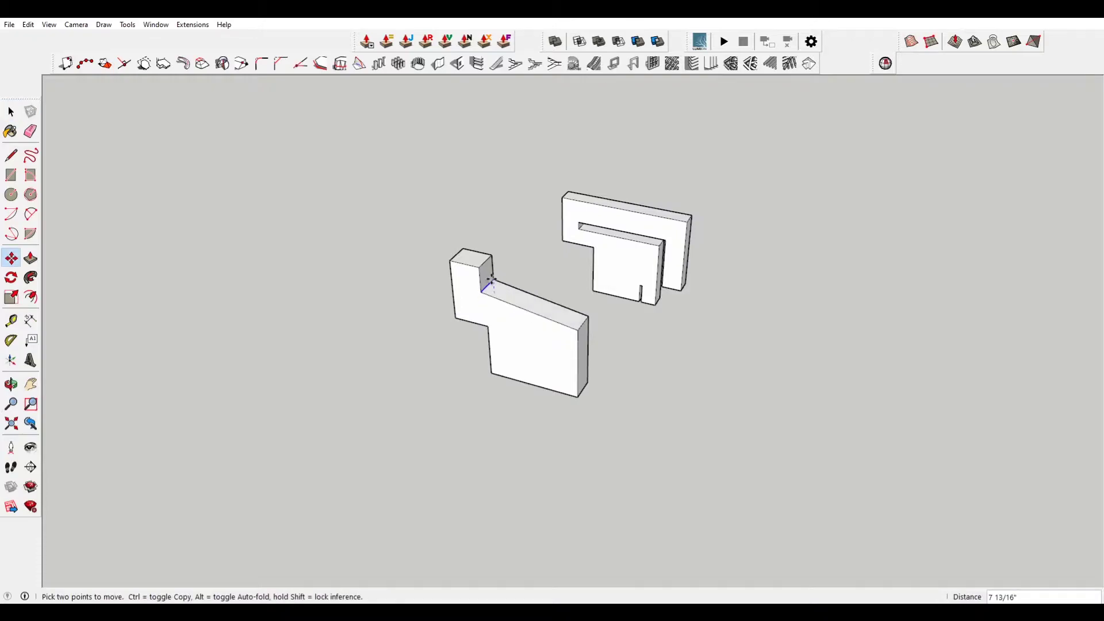
pyautogui.click(495, 279)
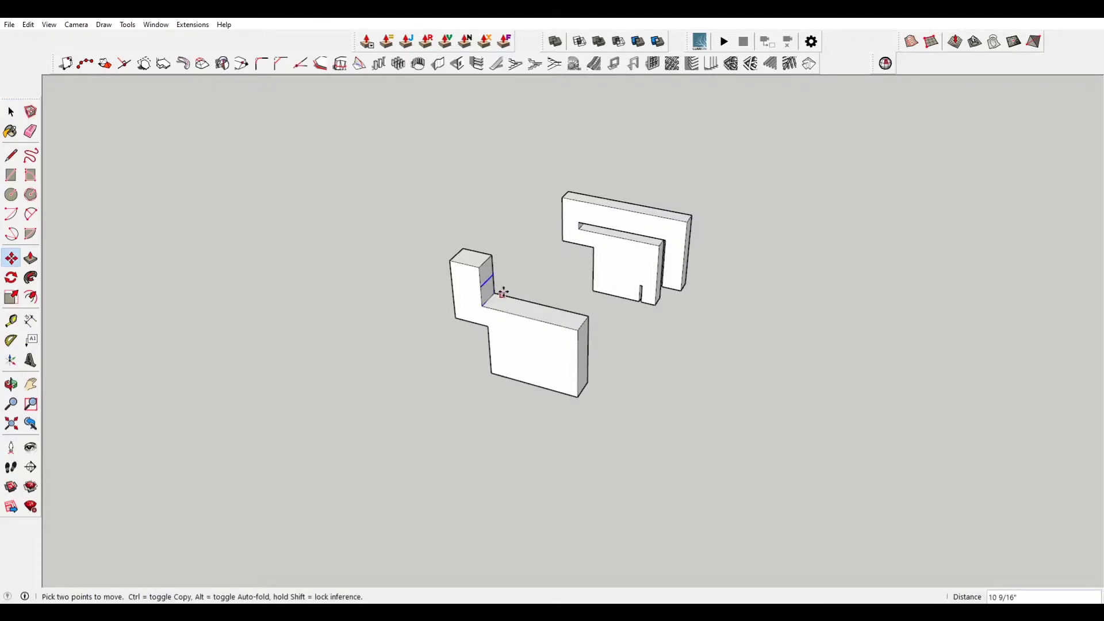
pyautogui.press('space')
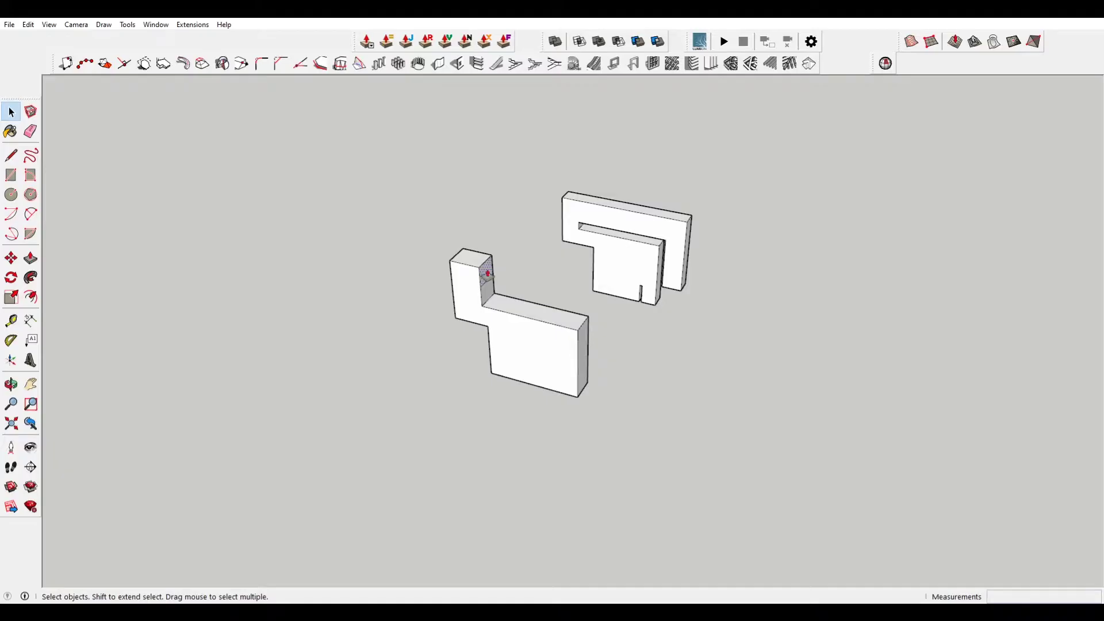
# Pull the upper part of the upright's inner face horizontally over and past the end of the block.
pyautogui.press('p')
pyautogui.click(488, 272)
pyautogui.moveTo(631, 308); pyautogui.dragTo(596, 131, button='middle')
pyautogui.scroll(4, 632, 279)
# Copy the beam's lower end edge inward along its underside and pull the separated face down into a hanging leg beside the block.
pyautogui.press('space')
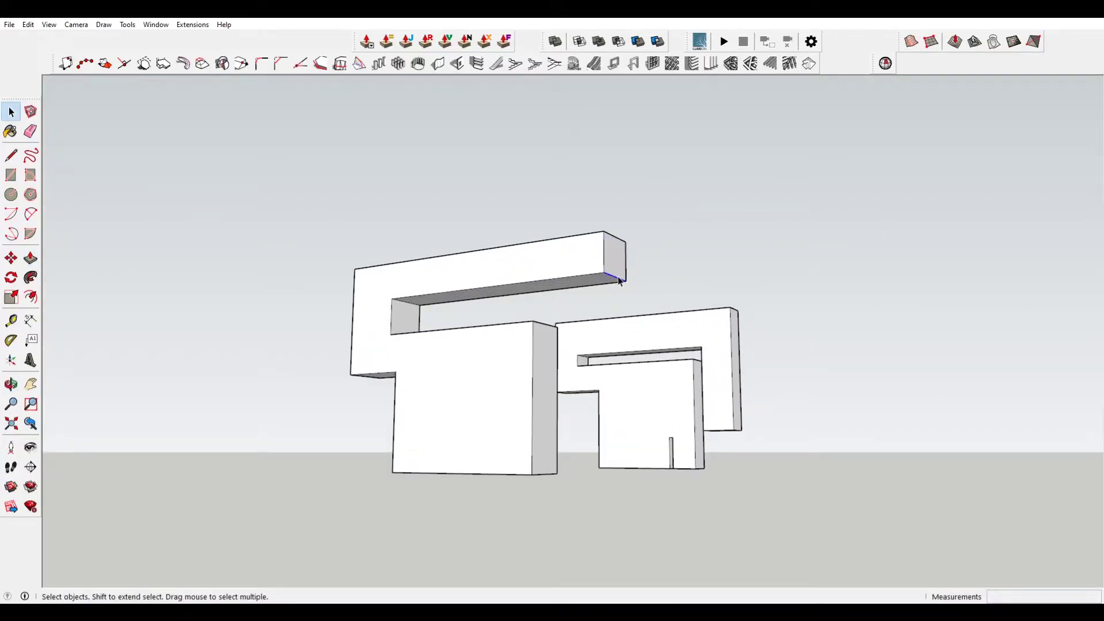
pyautogui.press('m')
pyautogui.click(619, 281)
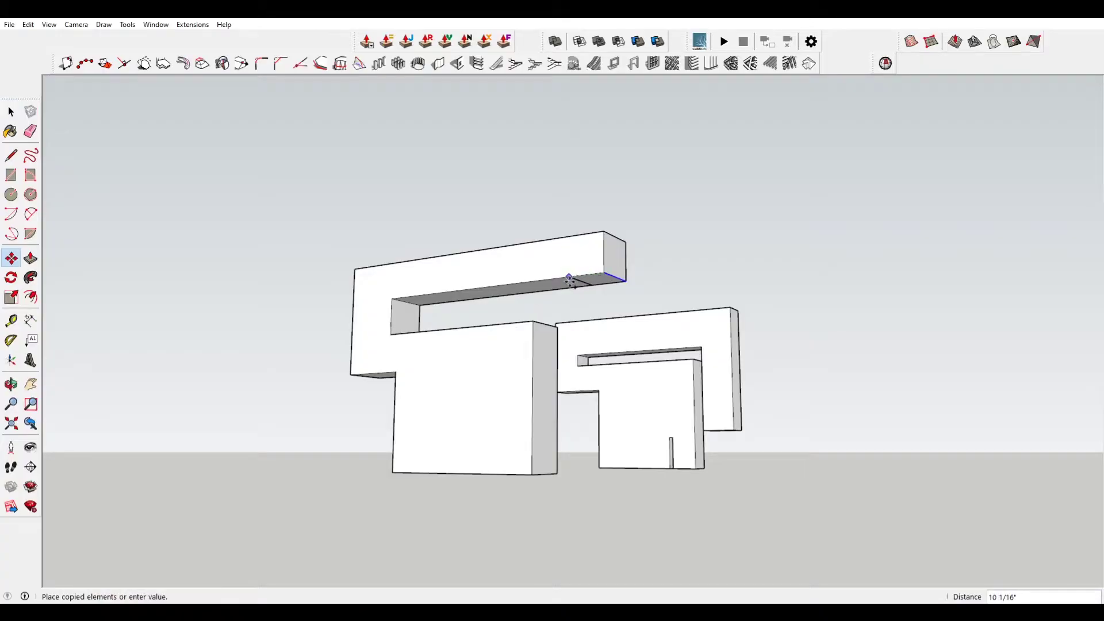
pyautogui.press('space')
pyautogui.press('p')
pyautogui.click(602, 284)
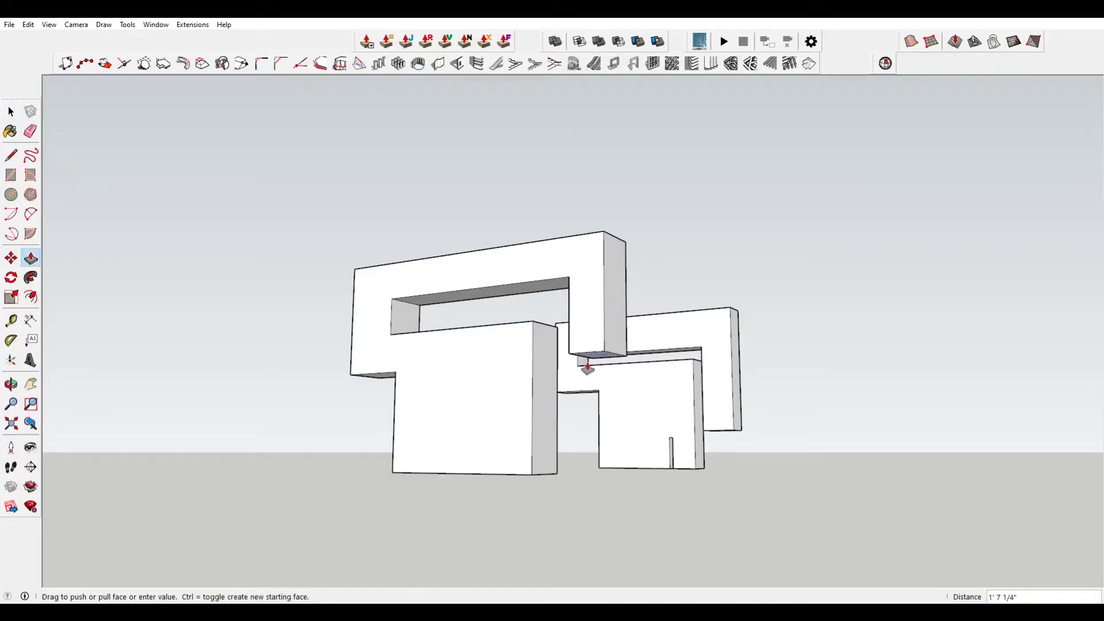
pyautogui.click(591, 408)
# Draw a narrow upright rectangle about 2" wide from the block's lower edge near the leg side and push it through to cut a slot.
pyautogui.moveTo(540, 447); pyautogui.dragTo(547, 481, button='middle')
pyautogui.press('r')
pyautogui.click(524, 479)
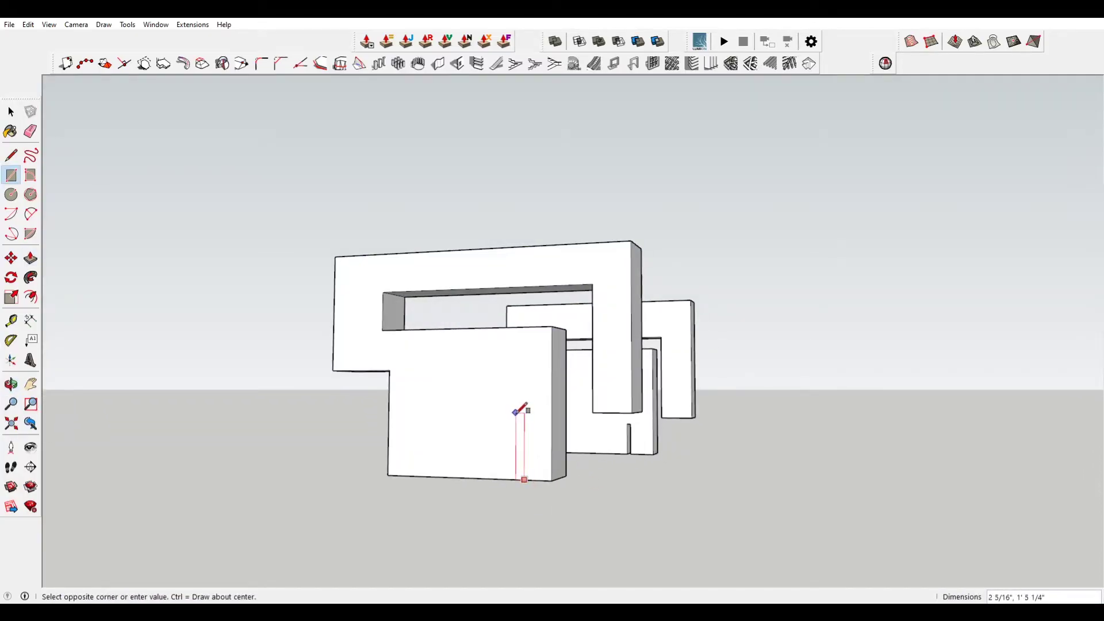
pyautogui.click(515, 418)
pyautogui.press('space')
pyautogui.click(524, 454)
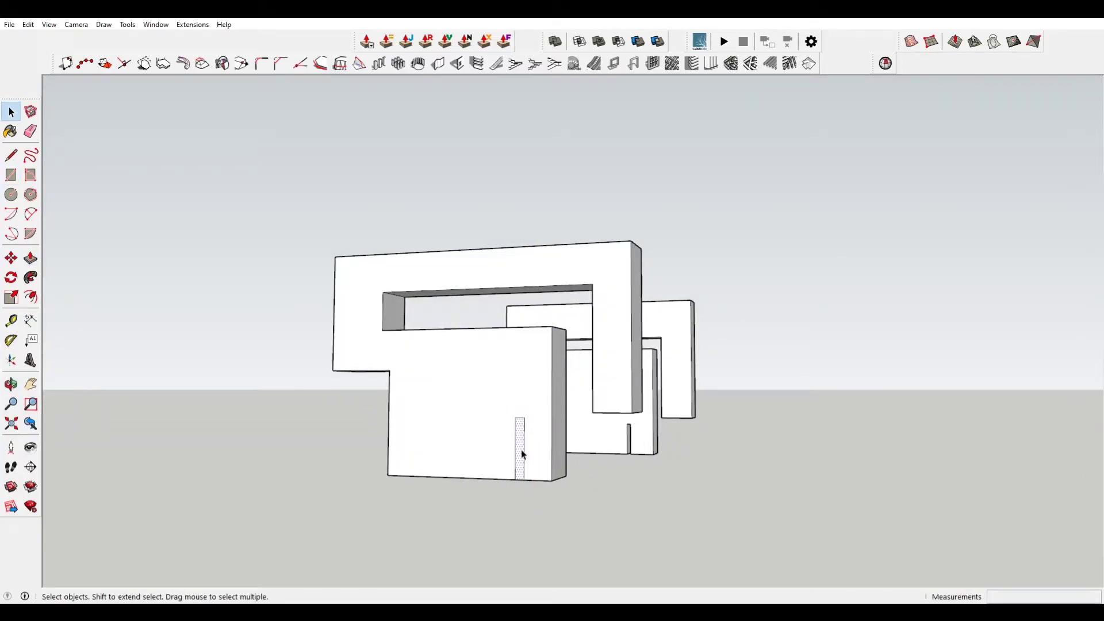
pyautogui.press('p')
pyautogui.click(524, 454)
pyautogui.click(532, 457)
pyautogui.moveTo(532, 457); pyautogui.dragTo(626, 454, button='middle')
pyautogui.scroll(-5, 661, 425)
pyautogui.press('space')
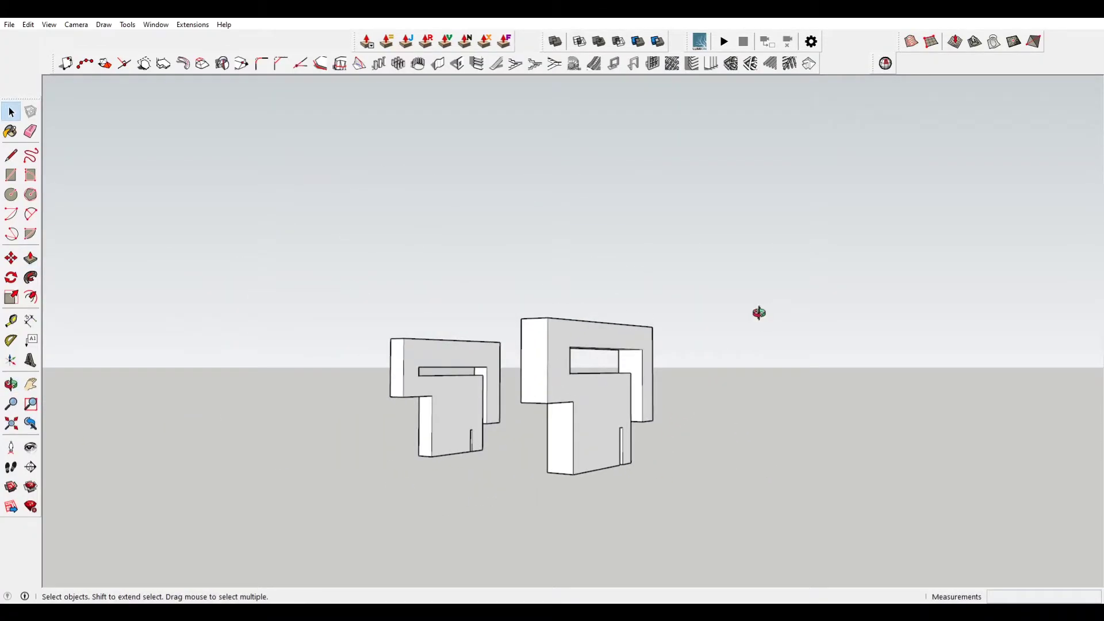
pyautogui.moveTo(757, 313); pyautogui.dragTo(760, 412, button='middle')
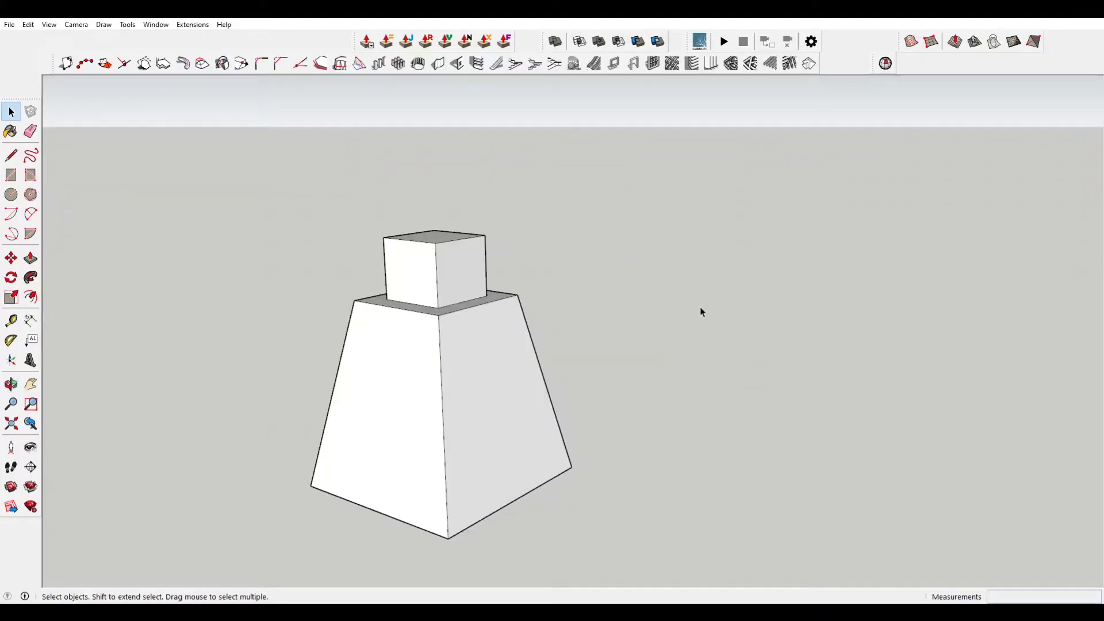
# Draw a rectangle about 6' by 8' on the ground in front of the tapered reference model.
pyautogui.moveTo(702, 311); pyautogui.dragTo(614, 330, button='middle')
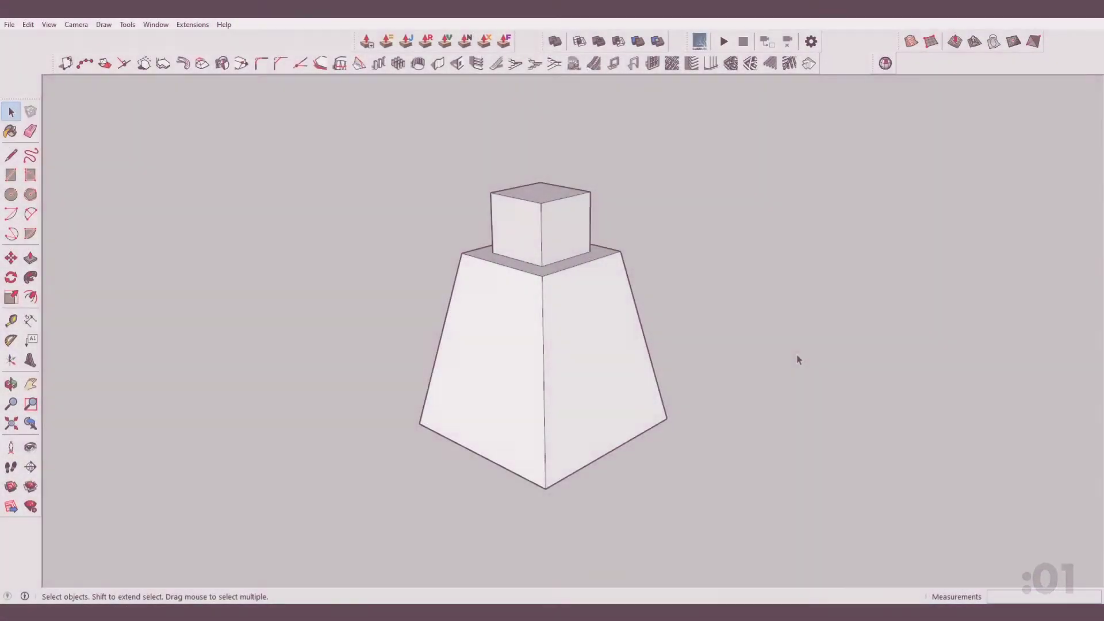
pyautogui.scroll(-4, 799, 363)
pyautogui.keyDown('shift'); pyautogui.moveTo(807, 378); pyautogui.dragTo(536, 345, button='middle'); pyautogui.keyUp('shift')
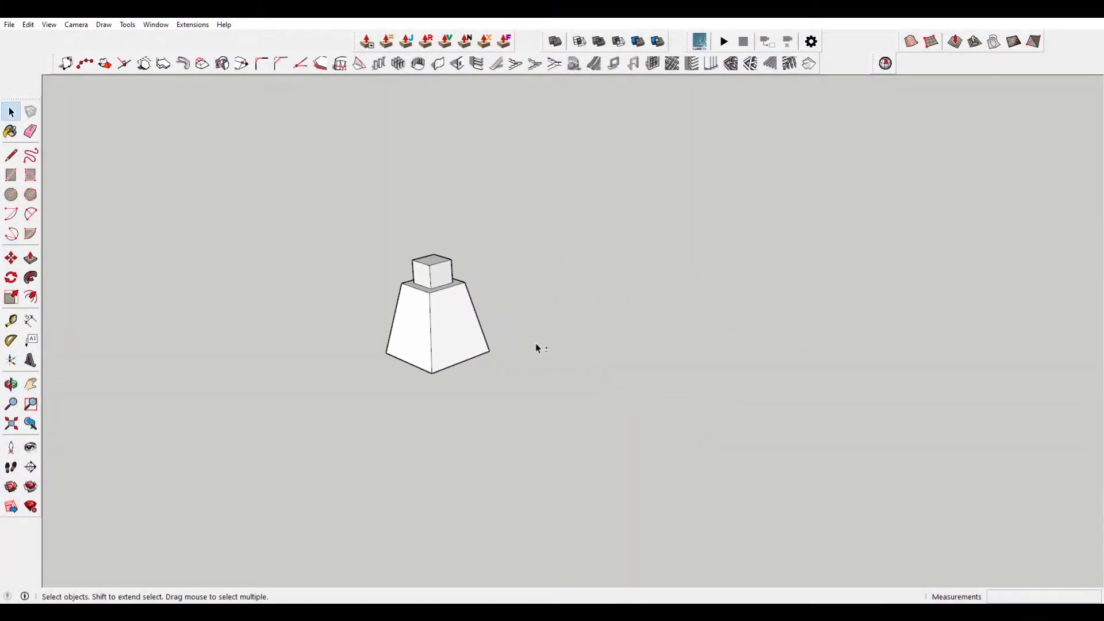
pyautogui.press('r')
pyautogui.click(515, 436)
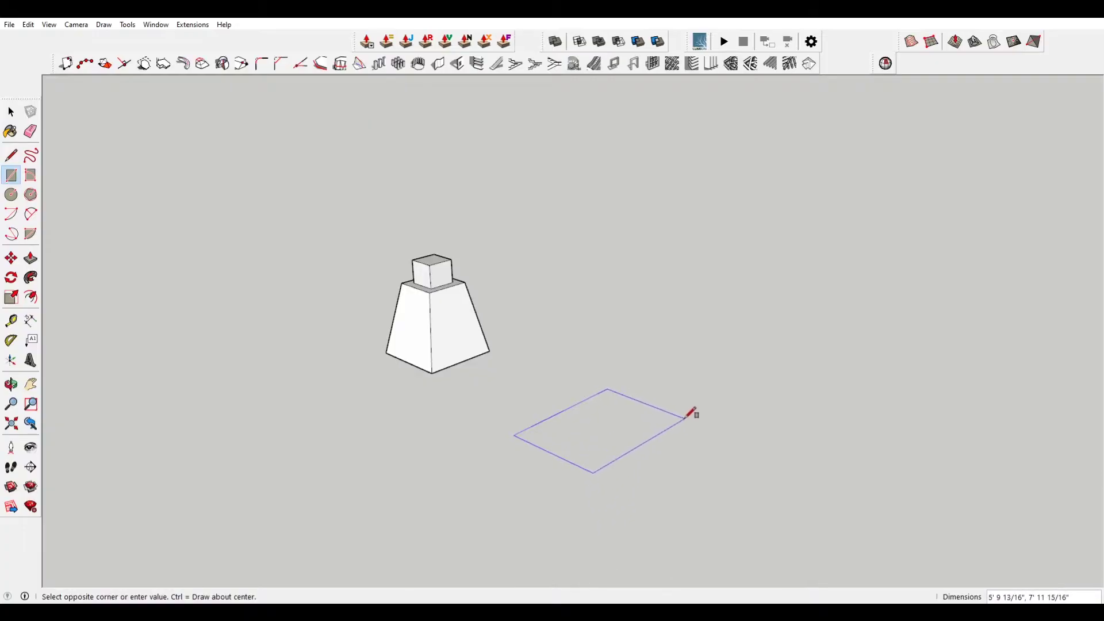
pyautogui.click(689, 422)
# Pull the new ground rectangle up into a tall box.
pyautogui.press('space')
pyautogui.click(628, 433)
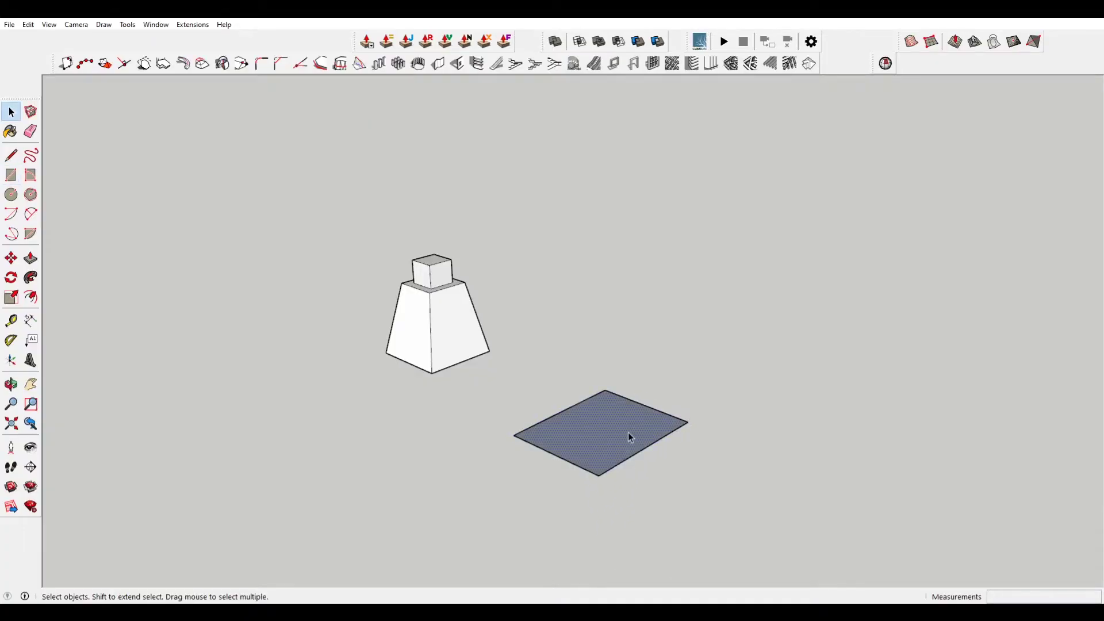
pyautogui.press('p')
pyautogui.click(630, 438)
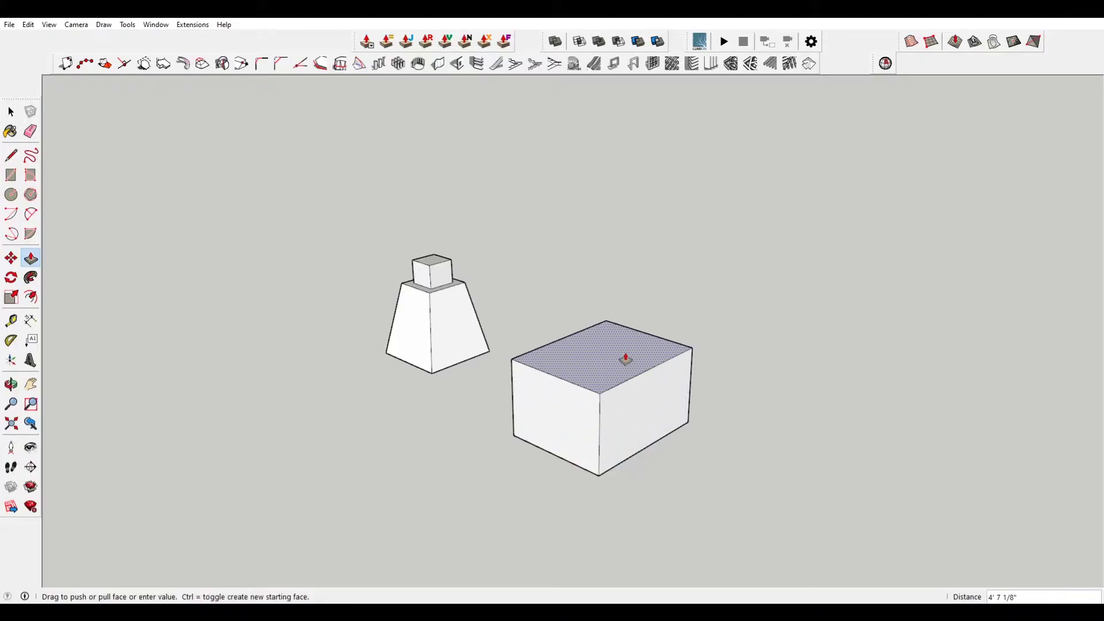
pyautogui.click(625, 334)
# Scale the box's top face down uniformly about its center to taper all four sides.
pyautogui.press('space')
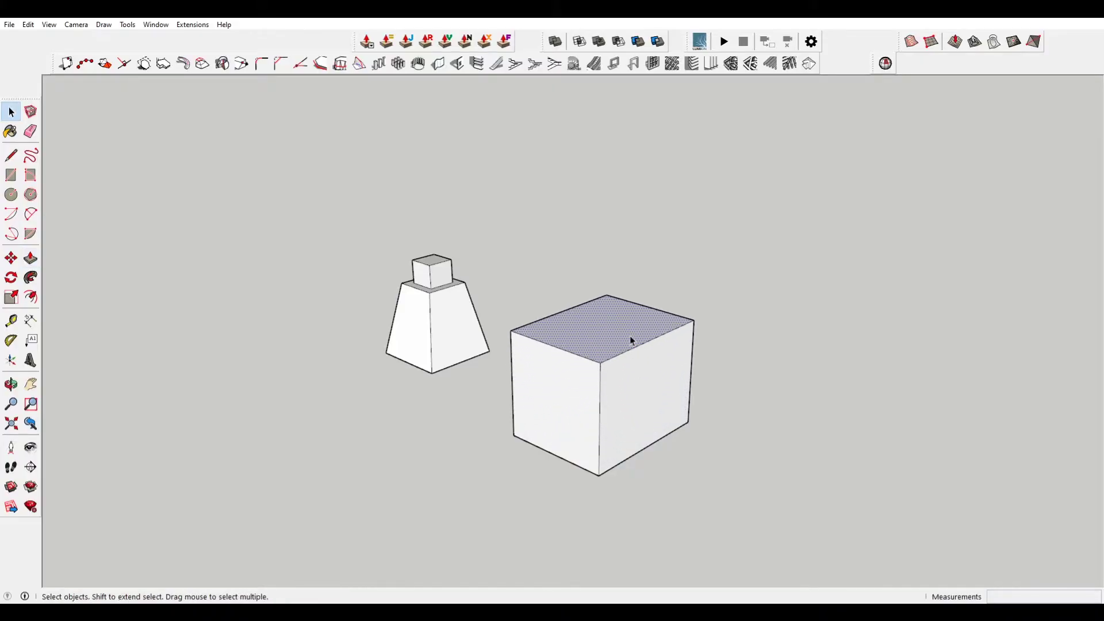
pyautogui.click(631, 337)
pyautogui.press('s')
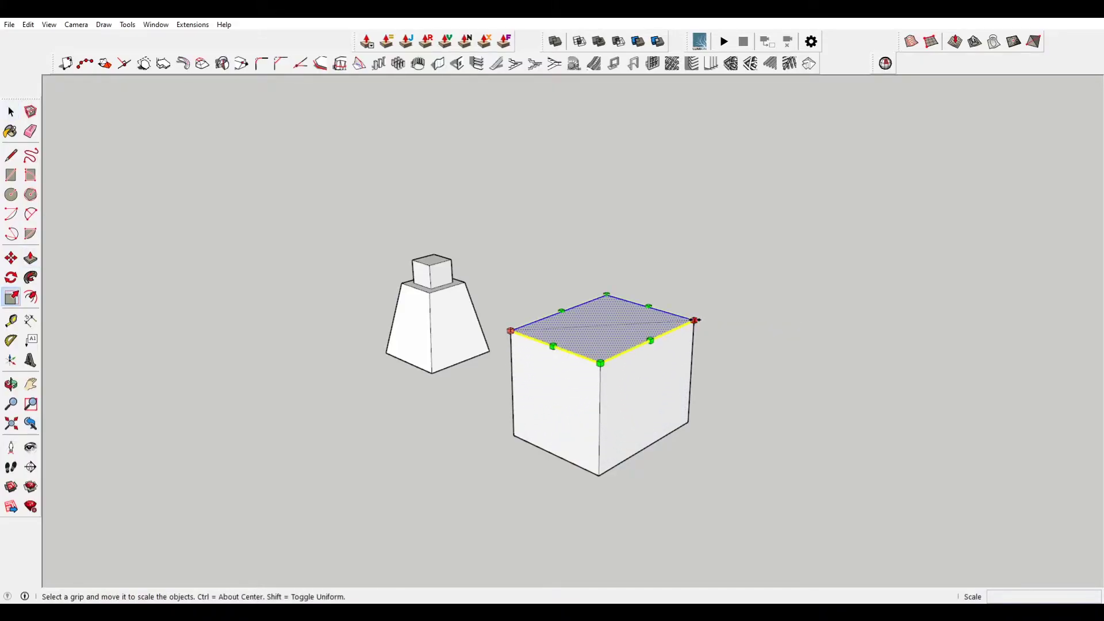
pyautogui.moveTo(695, 321); pyautogui.dragTo(659, 323)
# Offset the tapered solid's top face inward and pull the inner face up into a small block.
pyautogui.click(31, 298)
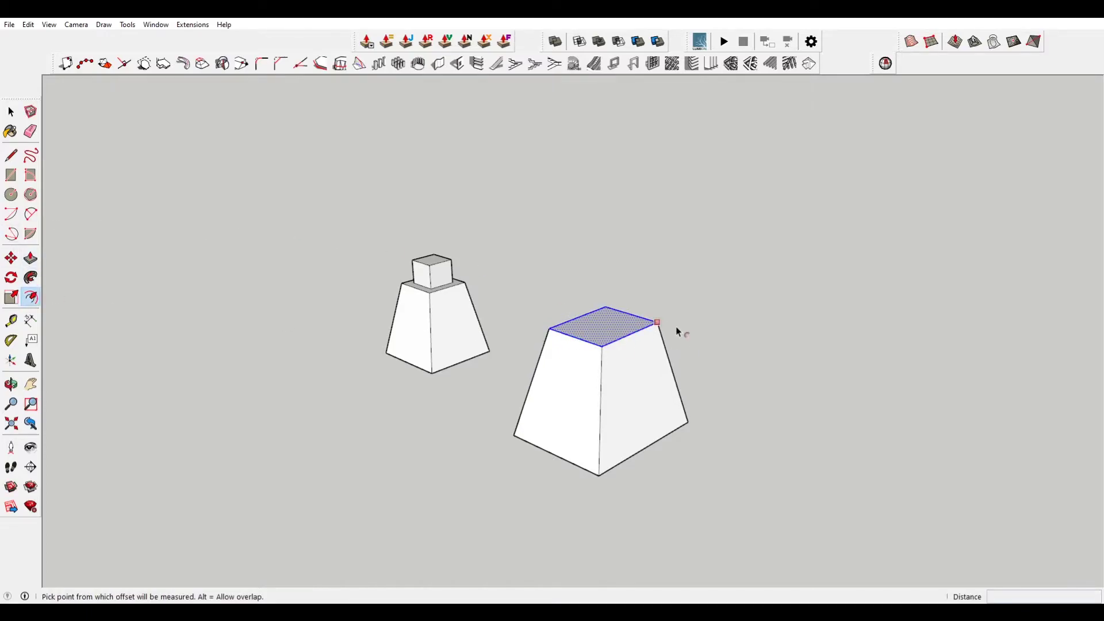
pyautogui.click(660, 324)
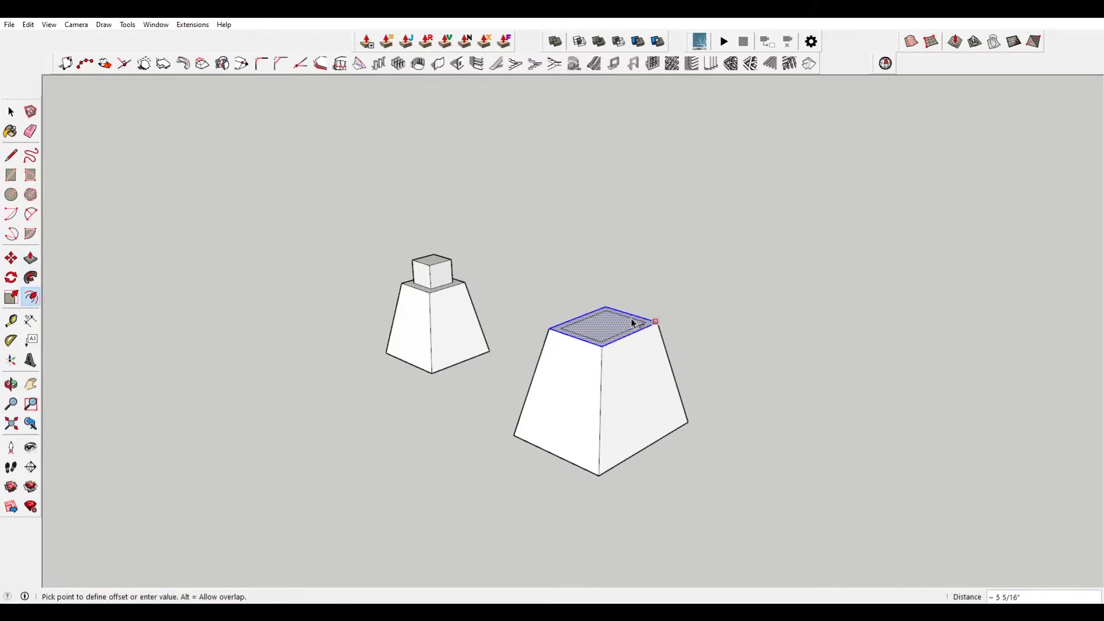
pyautogui.click(628, 319)
pyautogui.press('space')
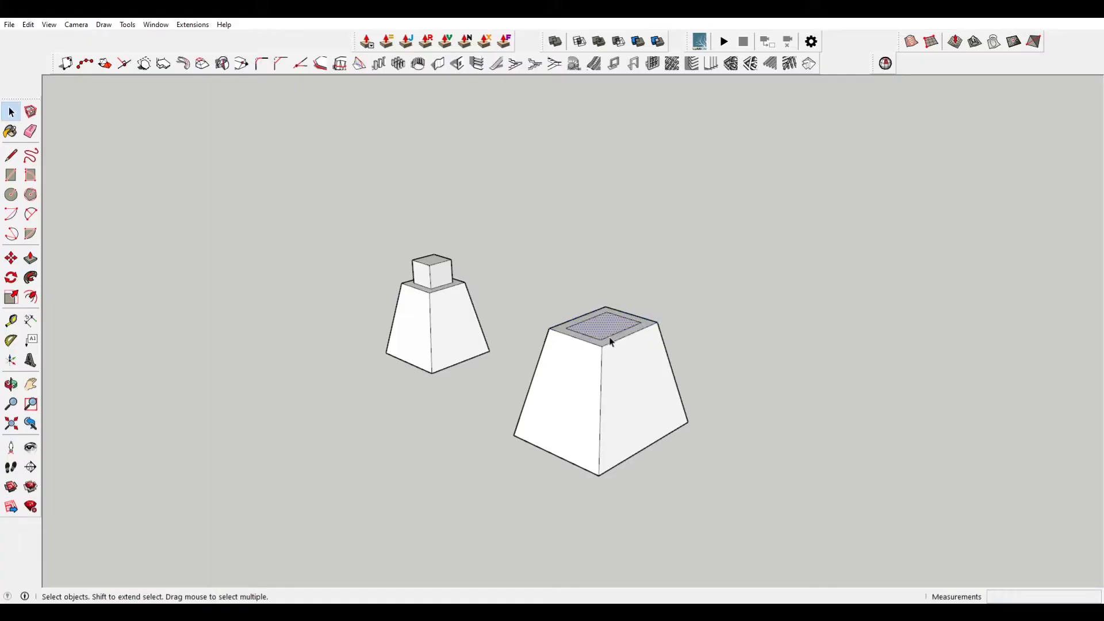
pyautogui.press('p')
pyautogui.moveTo(601, 325); pyautogui.dragTo(598, 296)
pyautogui.press('space')
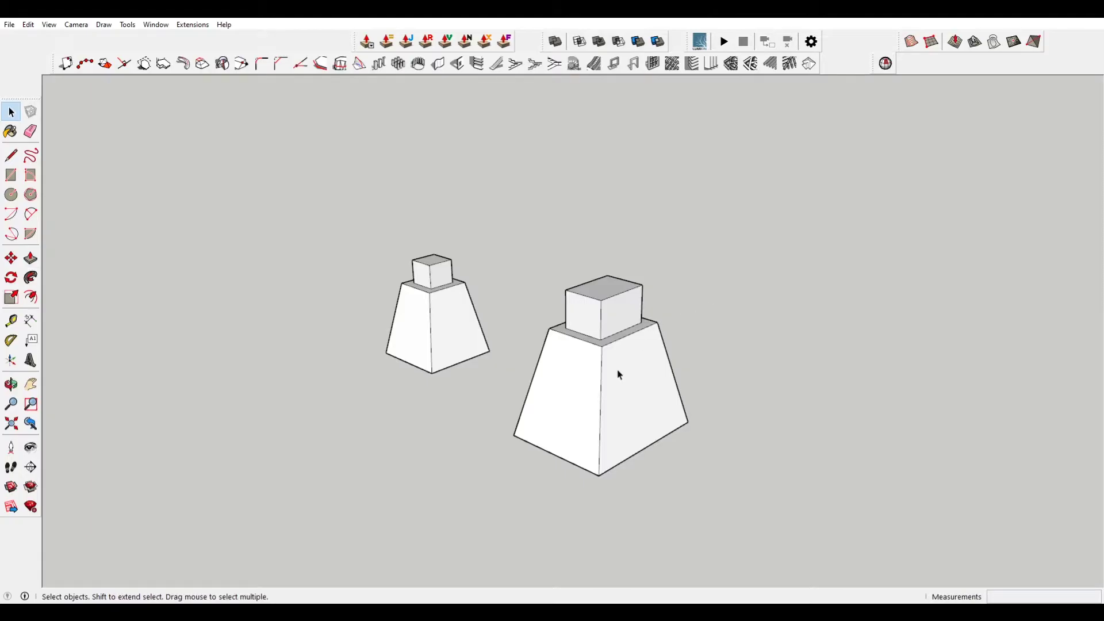
# Select the entire tapered solid with its top block and scale it down to match the reference's proportions.
pyautogui.tripleClick(620, 375)
pyautogui.press('s')
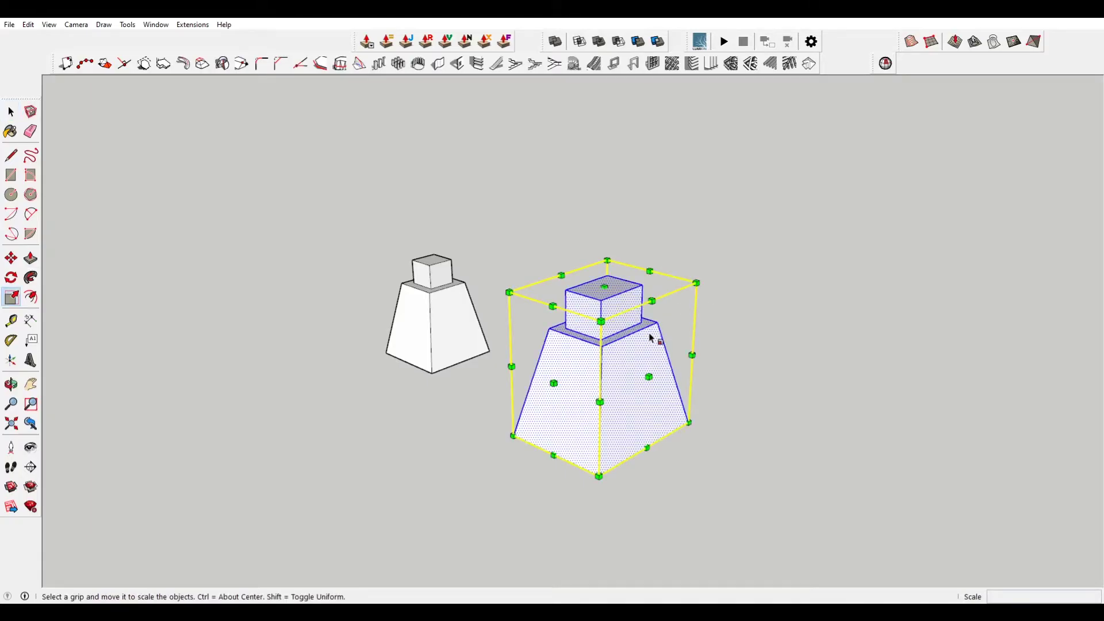
pyautogui.moveTo(649, 340)
pyautogui.mouseDown()
pyautogui.moveTo(660, 345)
pyautogui.moveTo(628, 343)
pyautogui.mouseUp()
pyautogui.press('space')
pyautogui.click(805, 334)
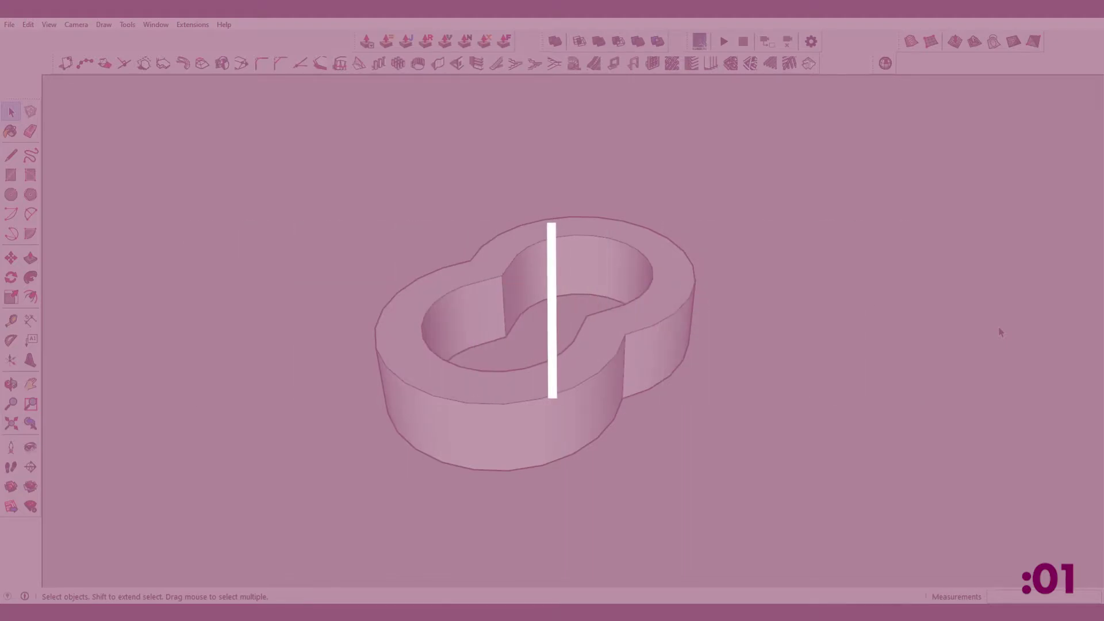
# Draw a circle with a radius of about 2' 9" on the ground beside the reference ring.
pyautogui.scroll(-4, 683, 331)
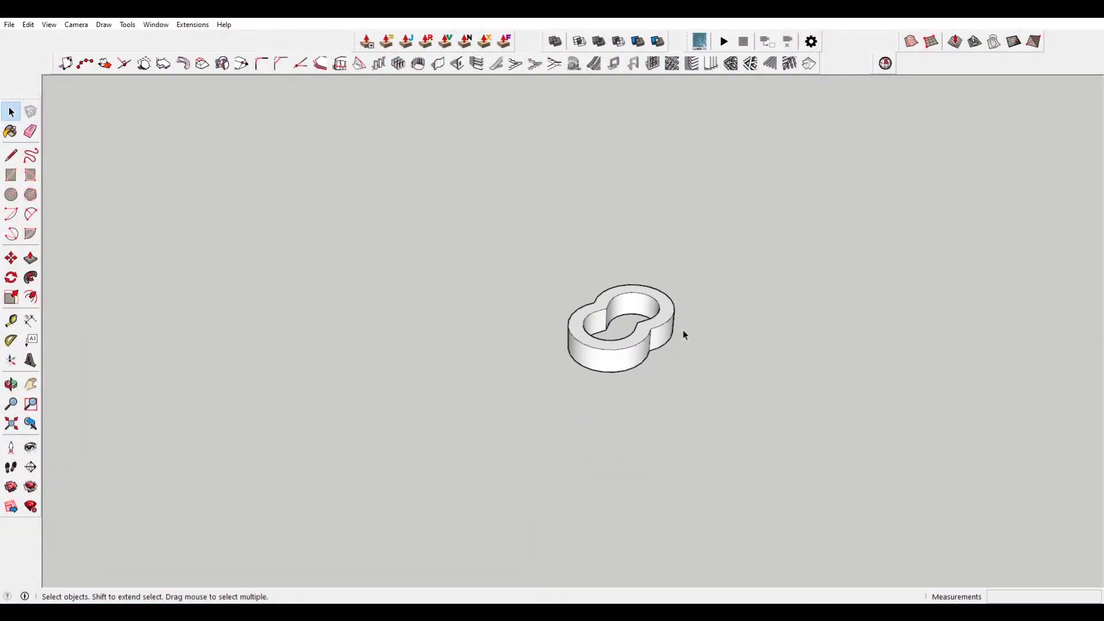
pyautogui.press('c')
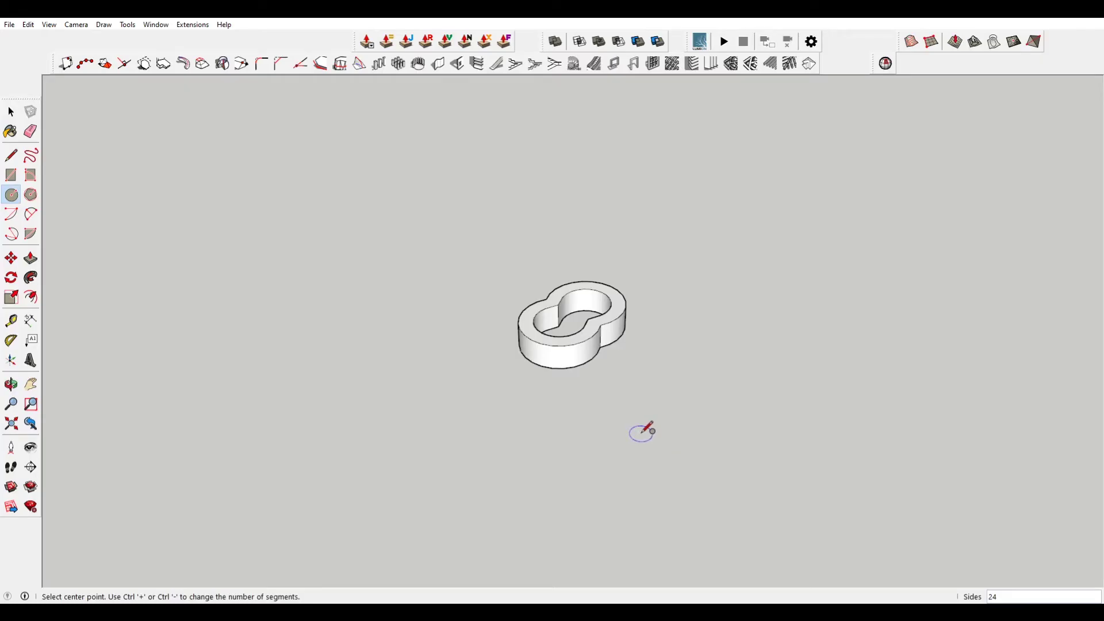
pyautogui.click(642, 434)
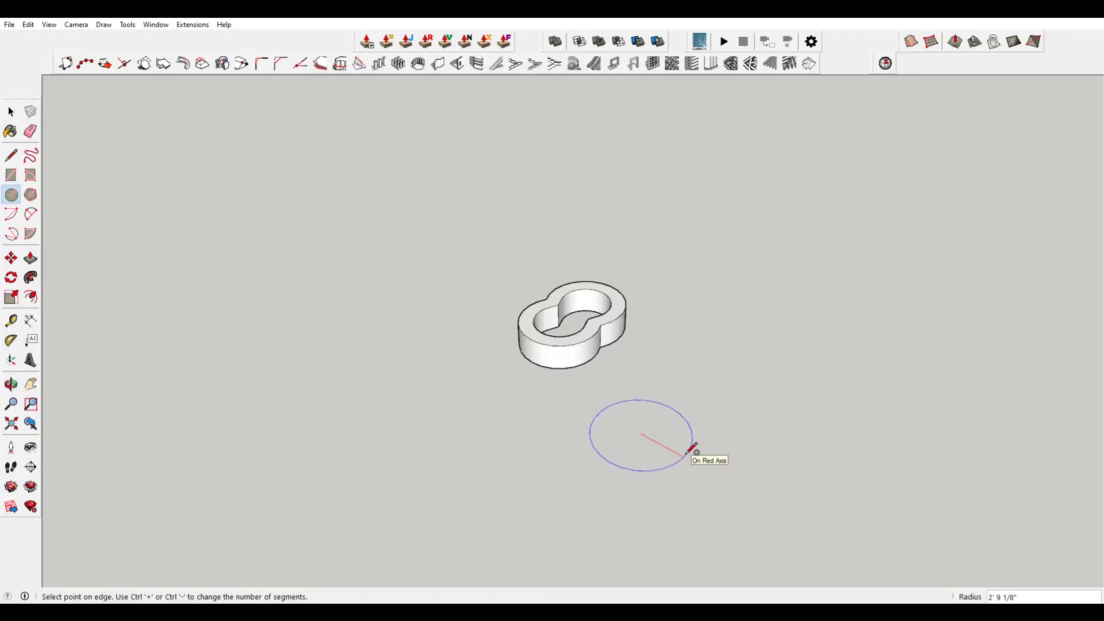
pyautogui.click(688, 454)
pyautogui.press('space')
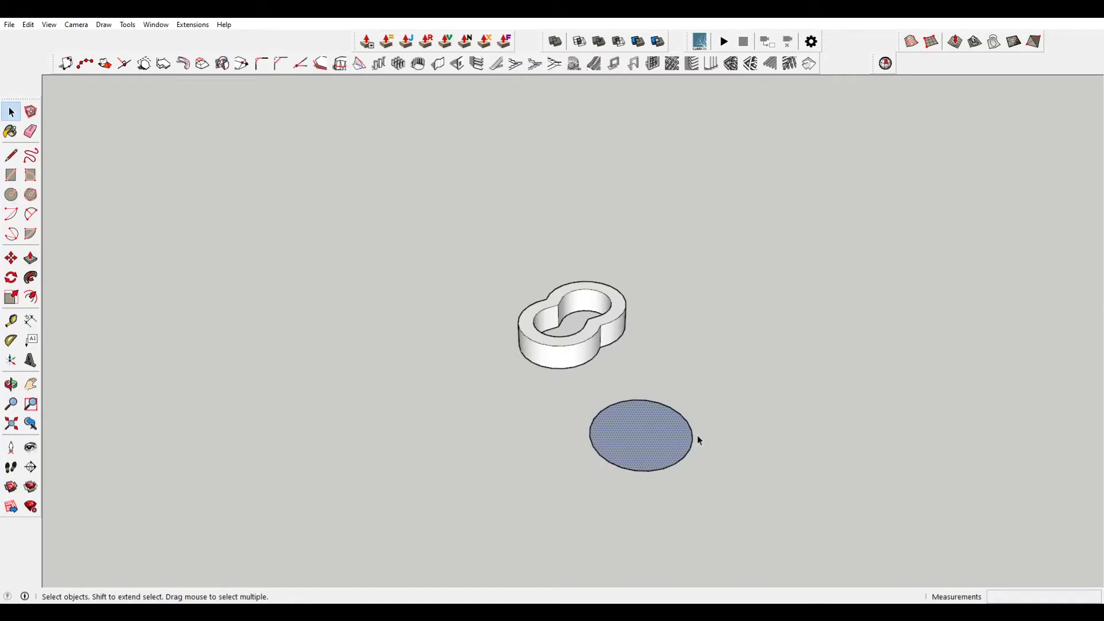
# Copy the circle diagonally from its center so the two circles partly overlap.
pyautogui.press('m')
pyautogui.press('ctrl')
pyautogui.click(642, 435)
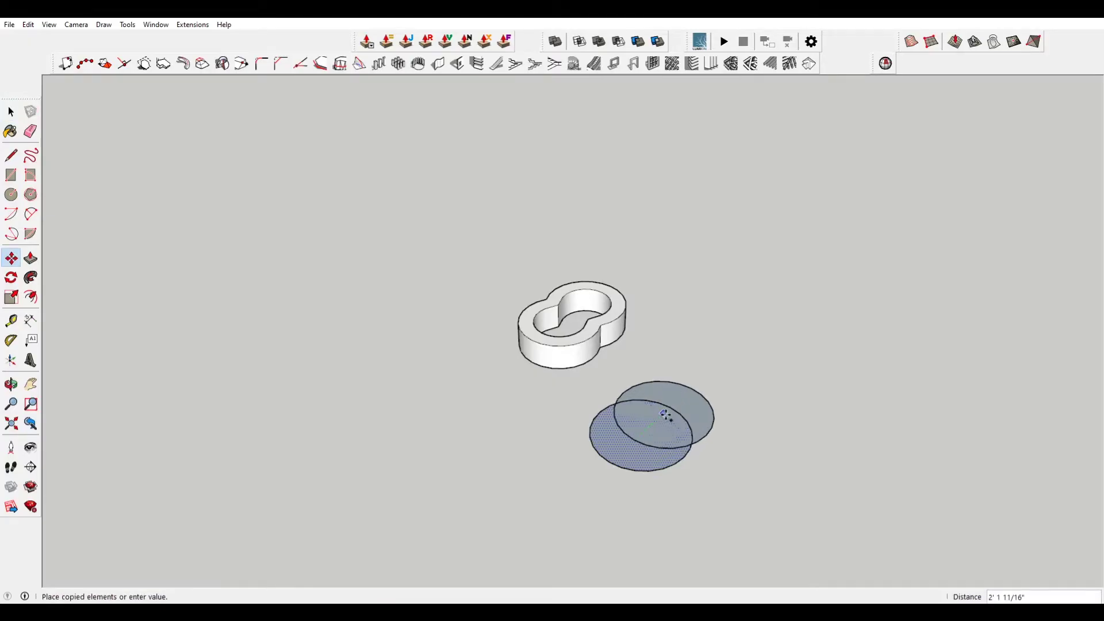
pyautogui.click(672, 408)
pyautogui.press('space')
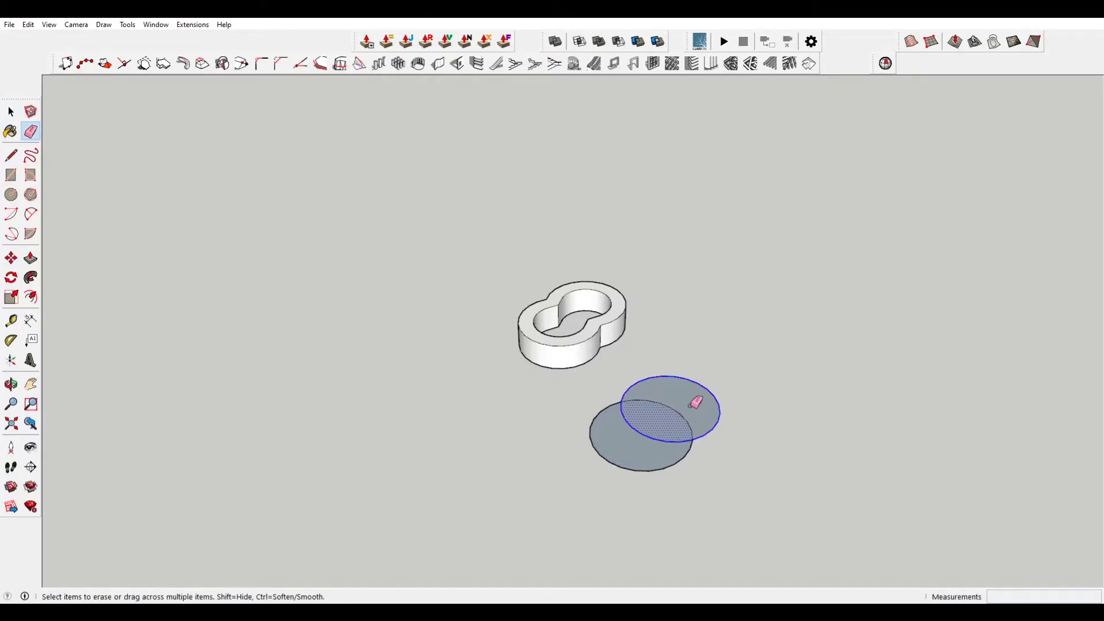
pyautogui.click(752, 367)
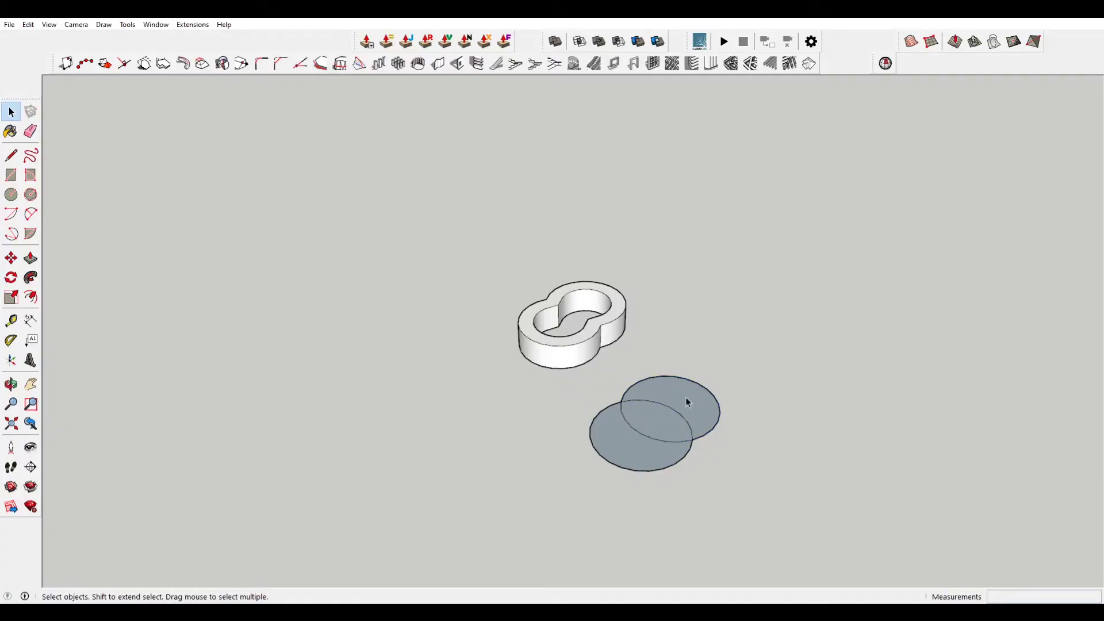
# Erase the inner arcs where the two circles overlap to merge them into one figure-eight face.
pyautogui.press('e')
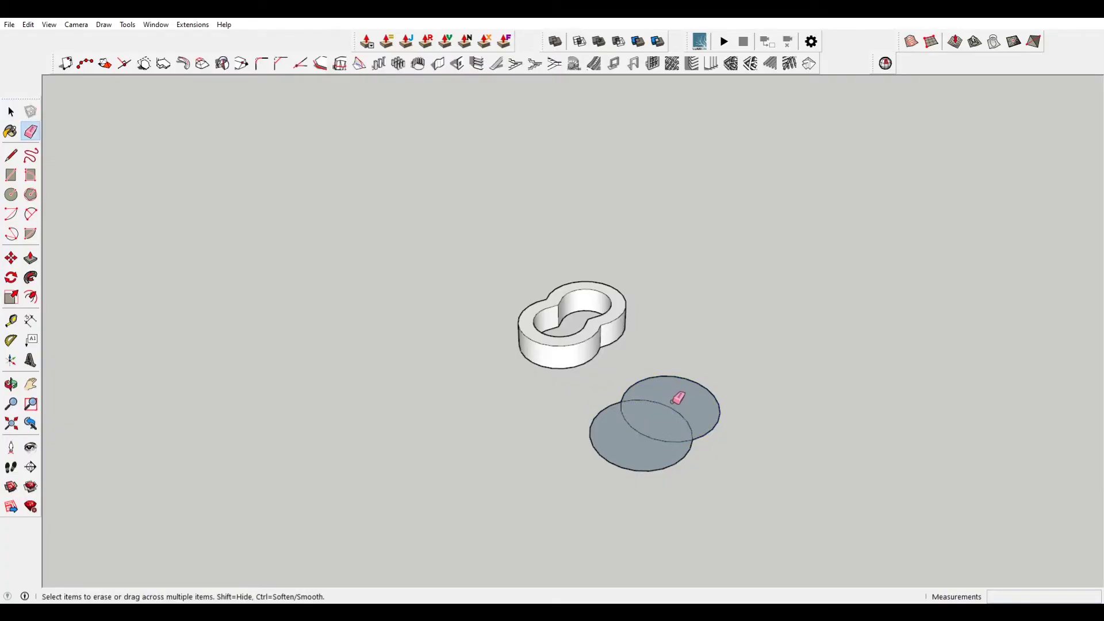
pyautogui.moveTo(673, 406); pyautogui.dragTo(645, 427)
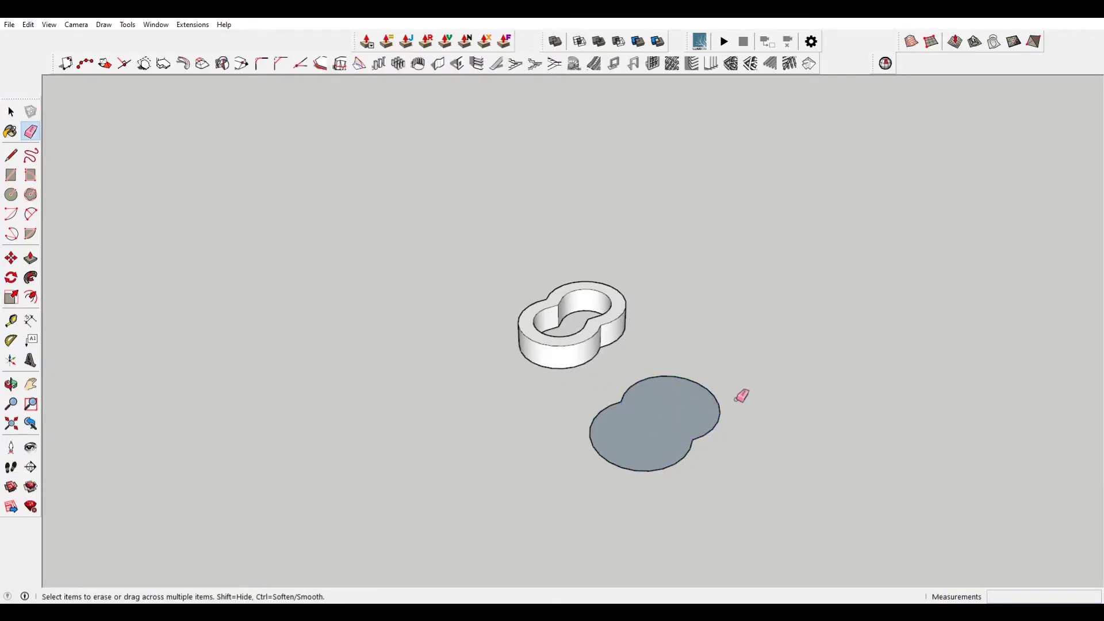
pyautogui.press('space')
# Offset the merged face's outline inward by about 10 7/16" and delete the inner face to leave a ring.
pyautogui.click(672, 426)
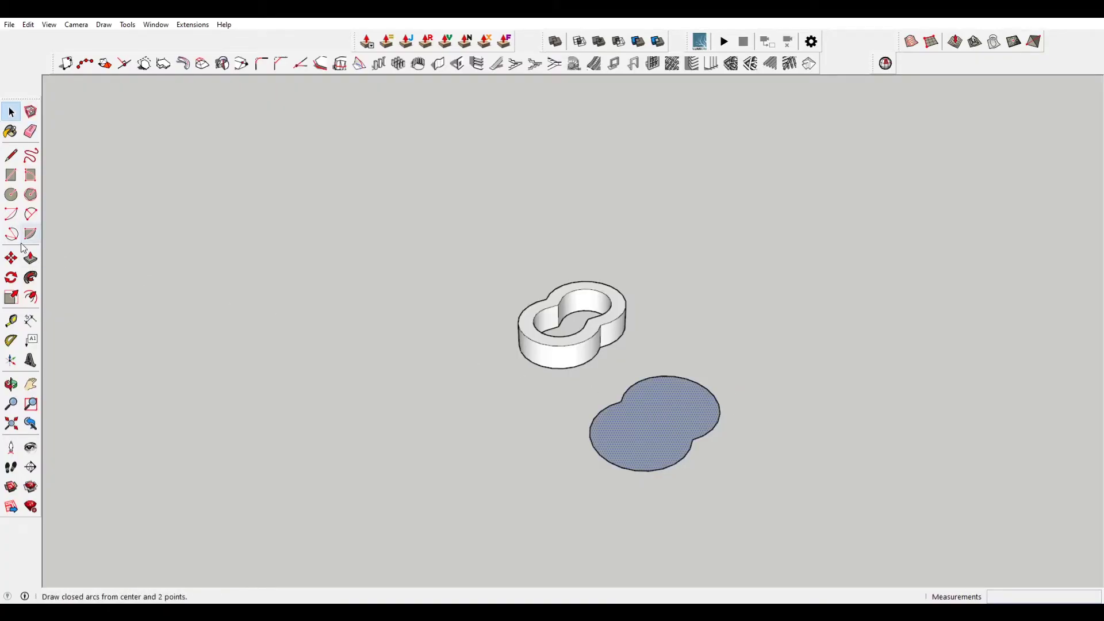
pyautogui.click(31, 297)
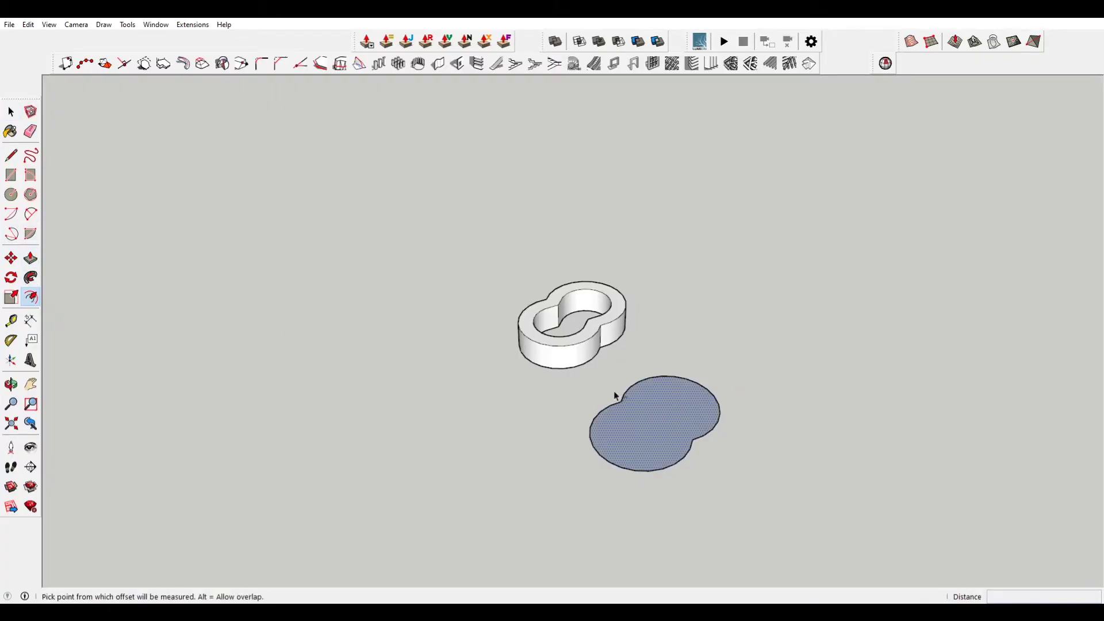
pyautogui.click(719, 402)
pyautogui.click(705, 406)
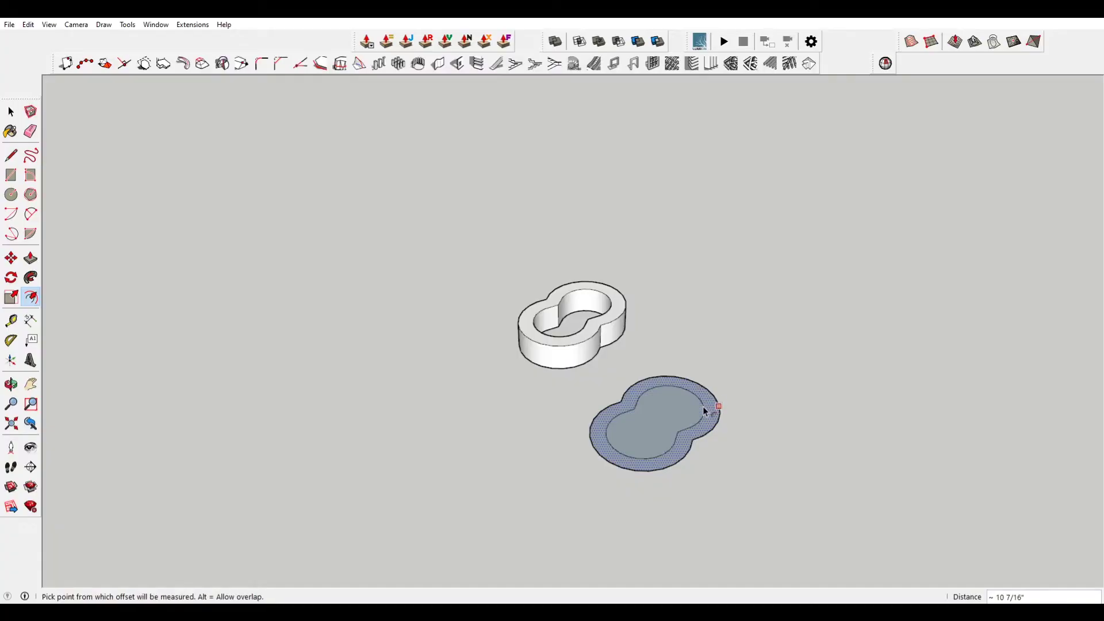
pyautogui.press('space')
pyautogui.click(674, 409)
pyautogui.press('Delete')
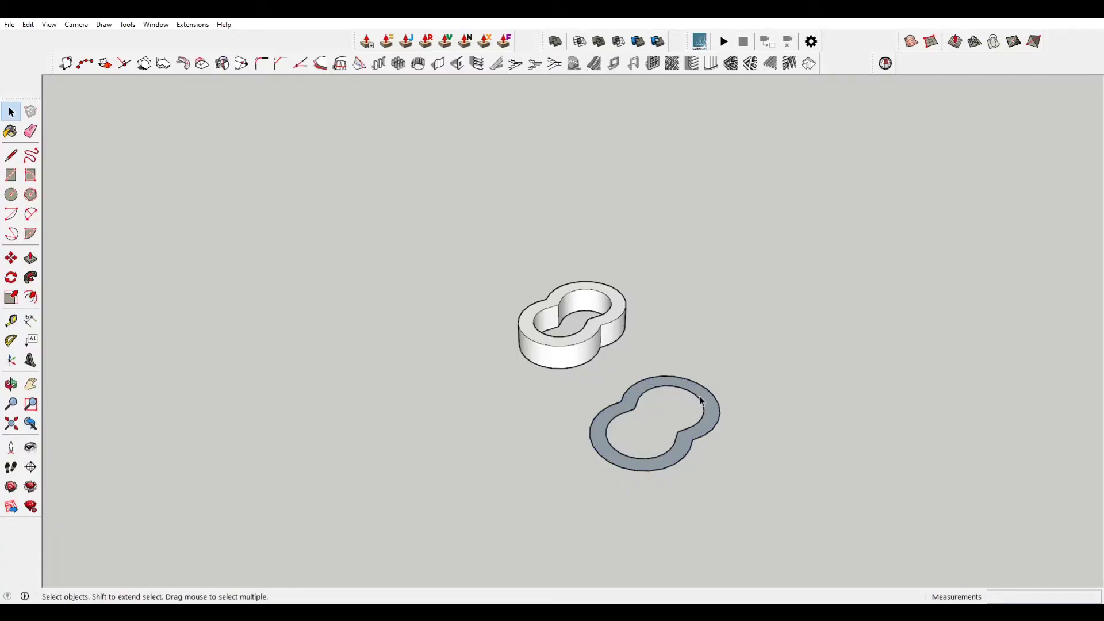
# Push/pull the figure-eight ring up by about 2' to match the reference.
pyautogui.click(706, 401)
pyautogui.press('p')
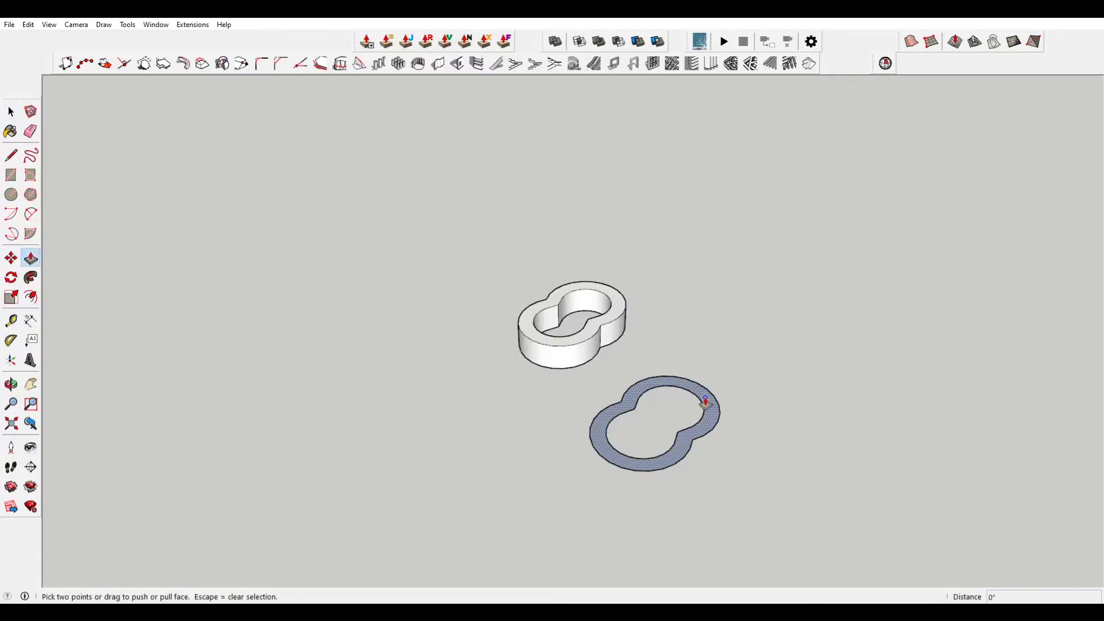
pyautogui.click(706, 401)
pyautogui.click(704, 374)
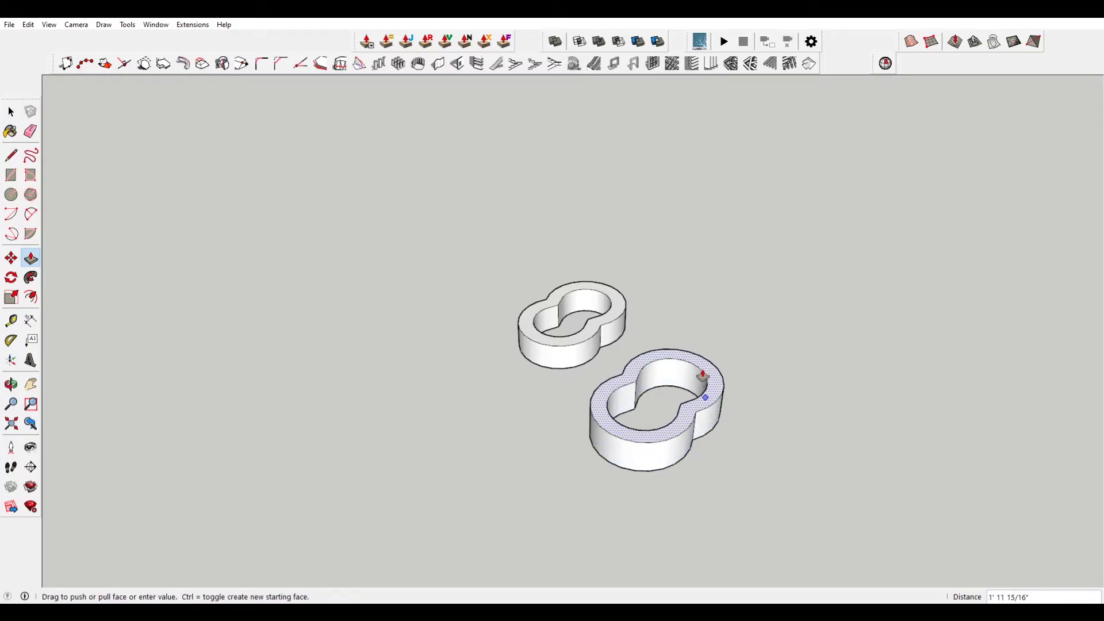
pyautogui.press('space')
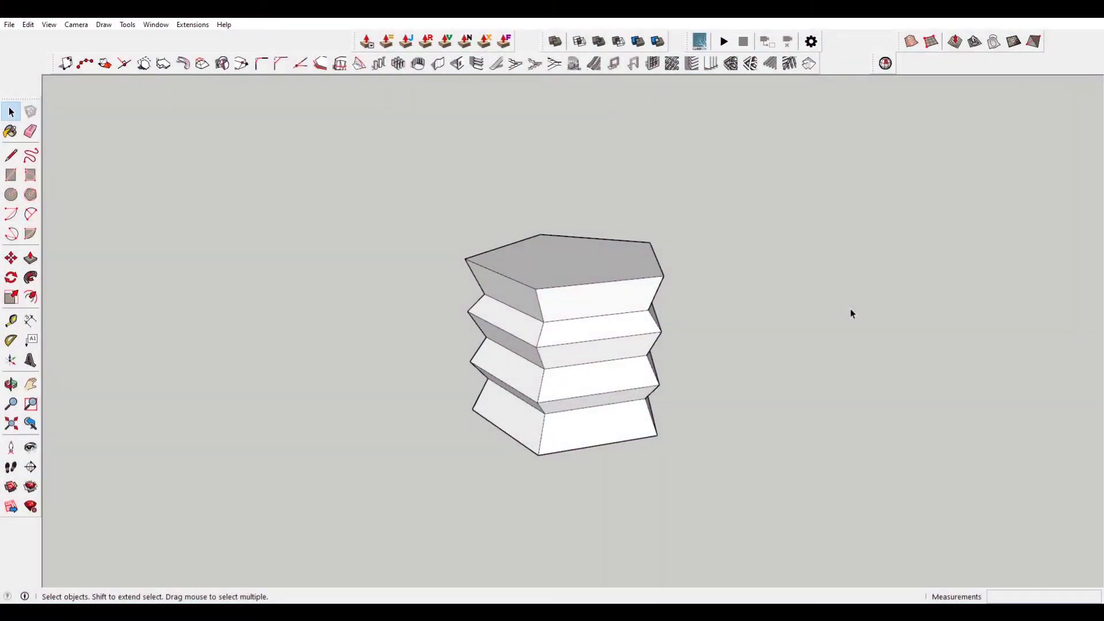
# Draw a five-sided polygon on the ground beside the pleated reference solid.
pyautogui.scroll(-3, 853, 314)
pyautogui.moveTo(658, 356)
pyautogui.keyDown('shift'); pyautogui.mouseDown(button='middle')
pyautogui.moveTo(641, 390)
pyautogui.moveTo(719, 387)
pyautogui.moveTo(596, 325)
pyautogui.mouseUp(button='middle'); pyautogui.keyUp('shift')
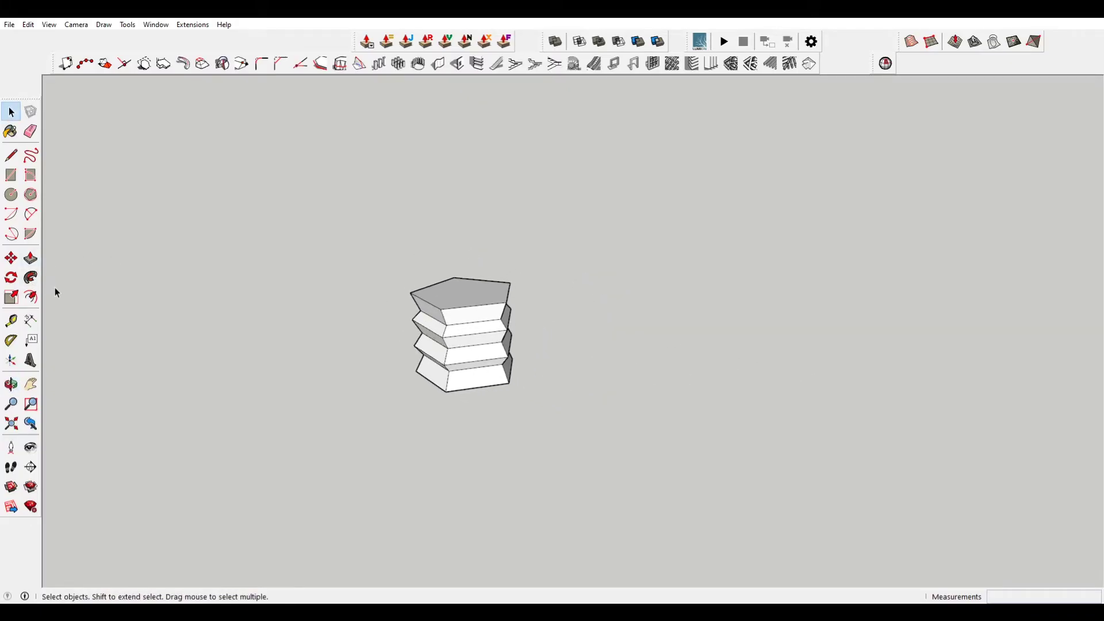
pyautogui.click(29, 197)
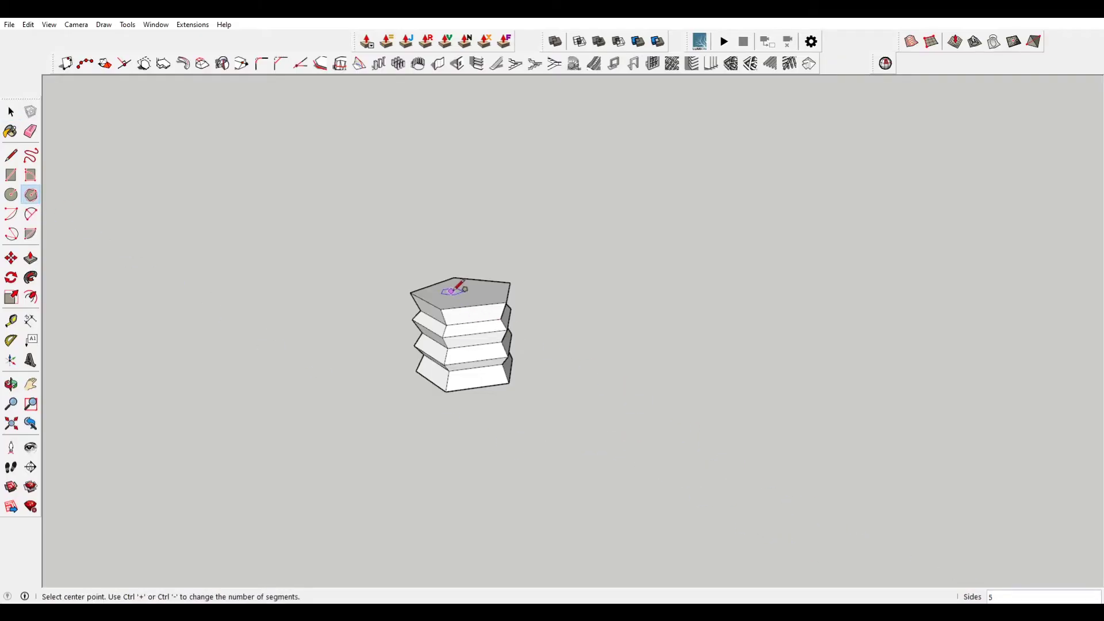
pyautogui.click(587, 453)
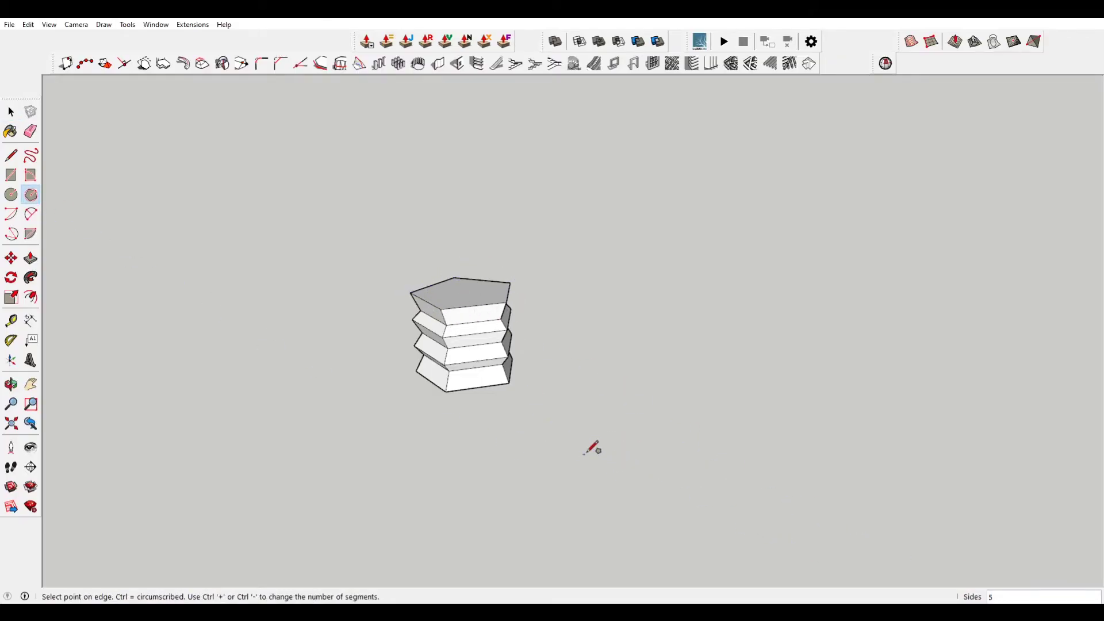
pyautogui.click(636, 436)
pyautogui.press('space')
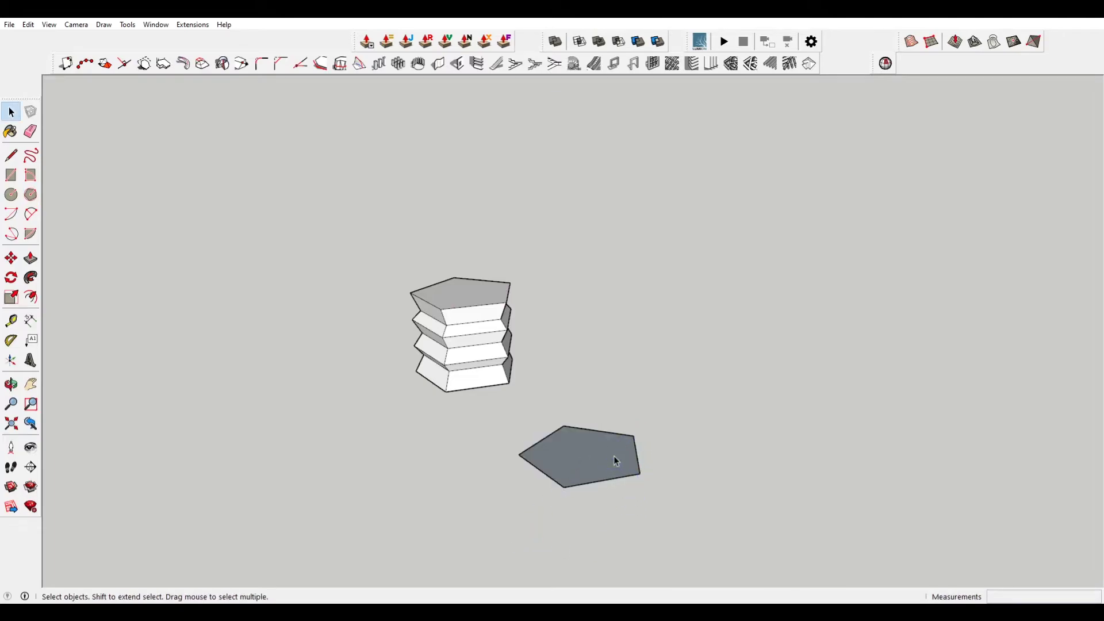
# Pull the pentagon up into a tall prism.
pyautogui.click(613, 456)
pyautogui.press('p')
pyautogui.moveTo(613, 456); pyautogui.dragTo(649, 329)
pyautogui.press('space')
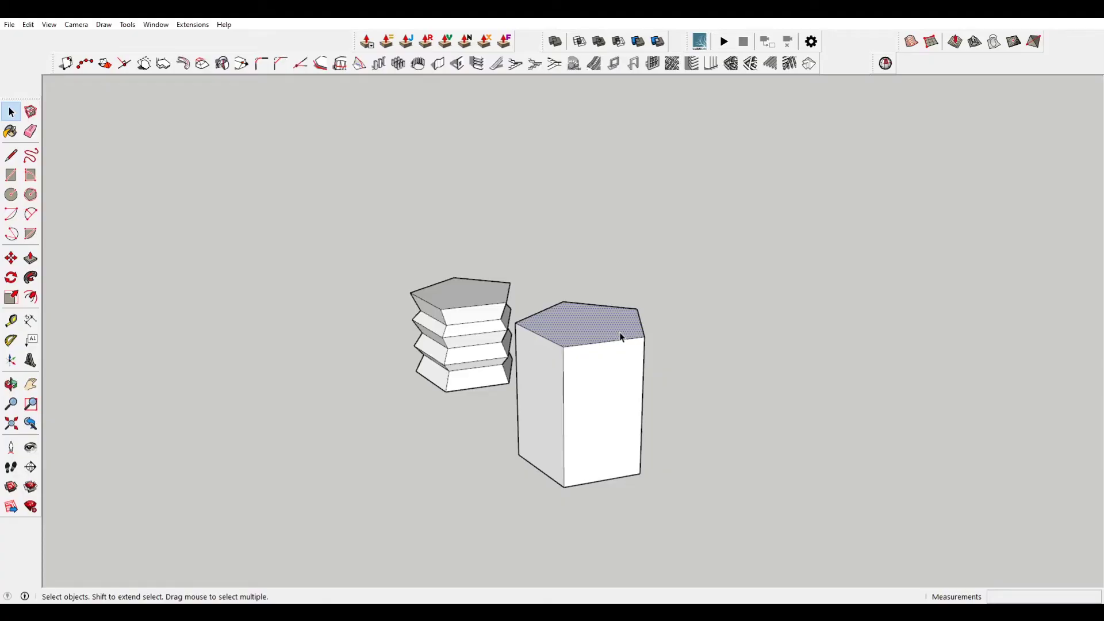
# Copy the prism's top face down to its base and divide the distance into six equal levels (/6).
pyautogui.click(623, 338)
pyautogui.press('m')
pyautogui.click(647, 344)
pyautogui.press('ctrl')
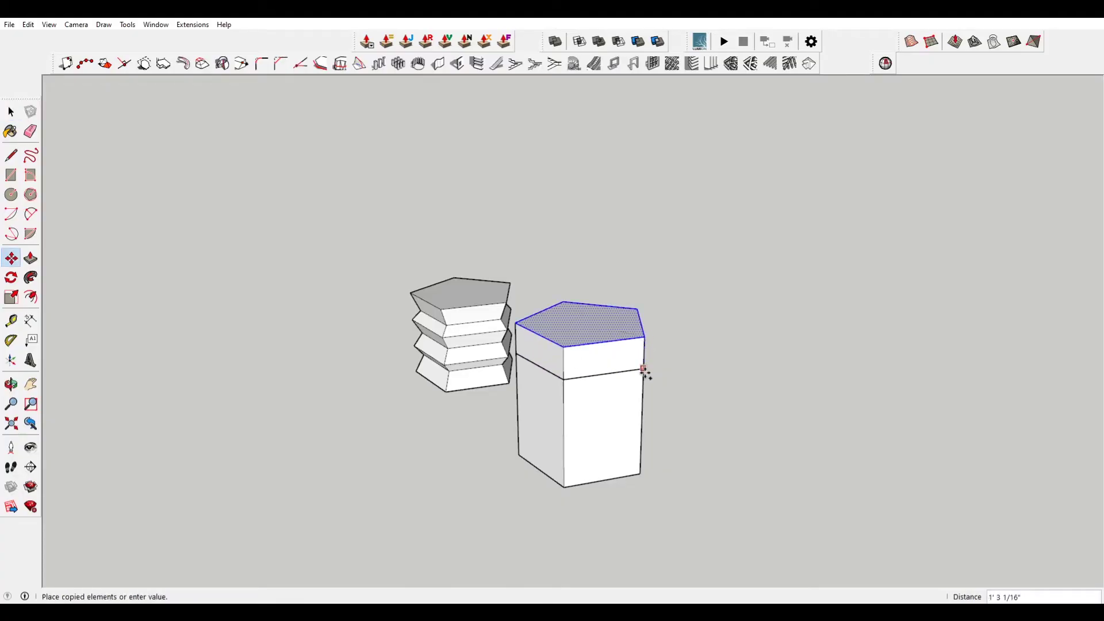
pyautogui.click(643, 475)
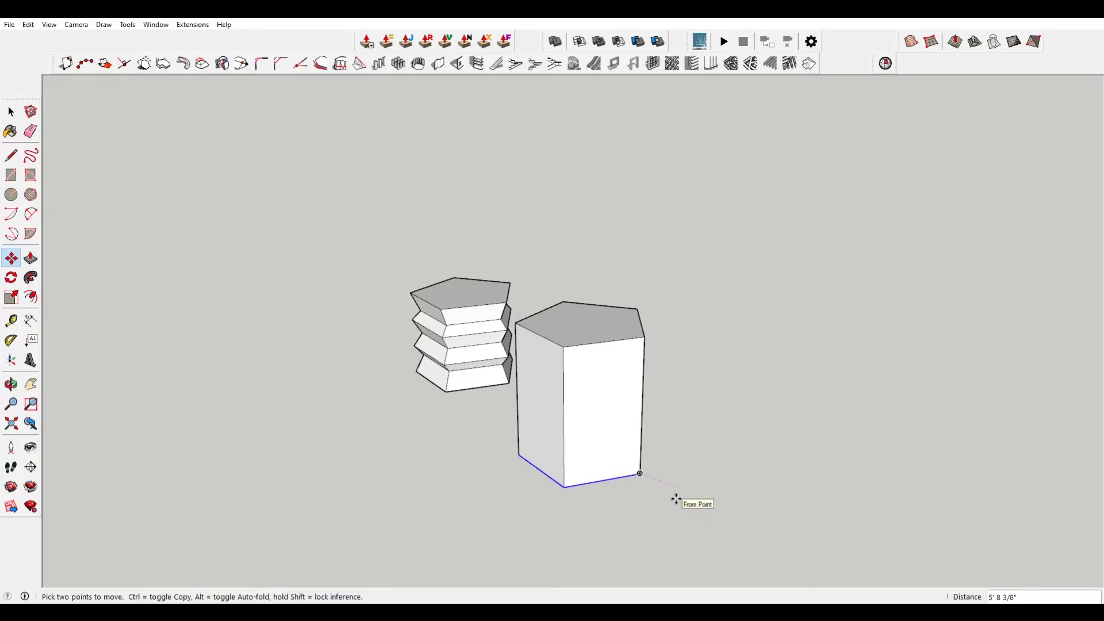
pyautogui.press('Return')
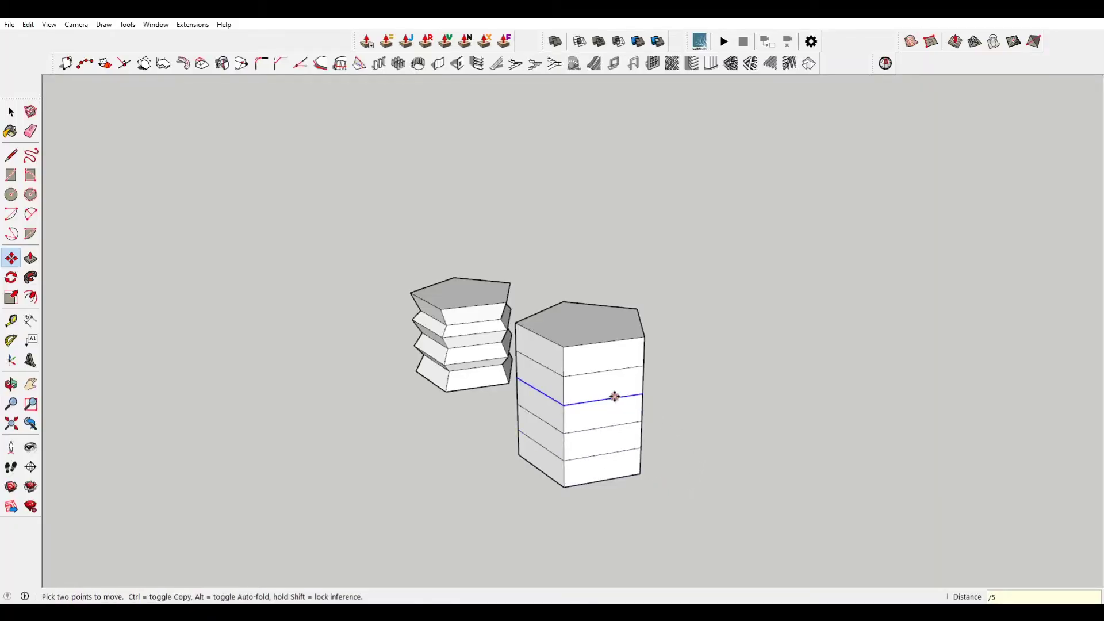
pyautogui.write('6')
pyautogui.press('Return')
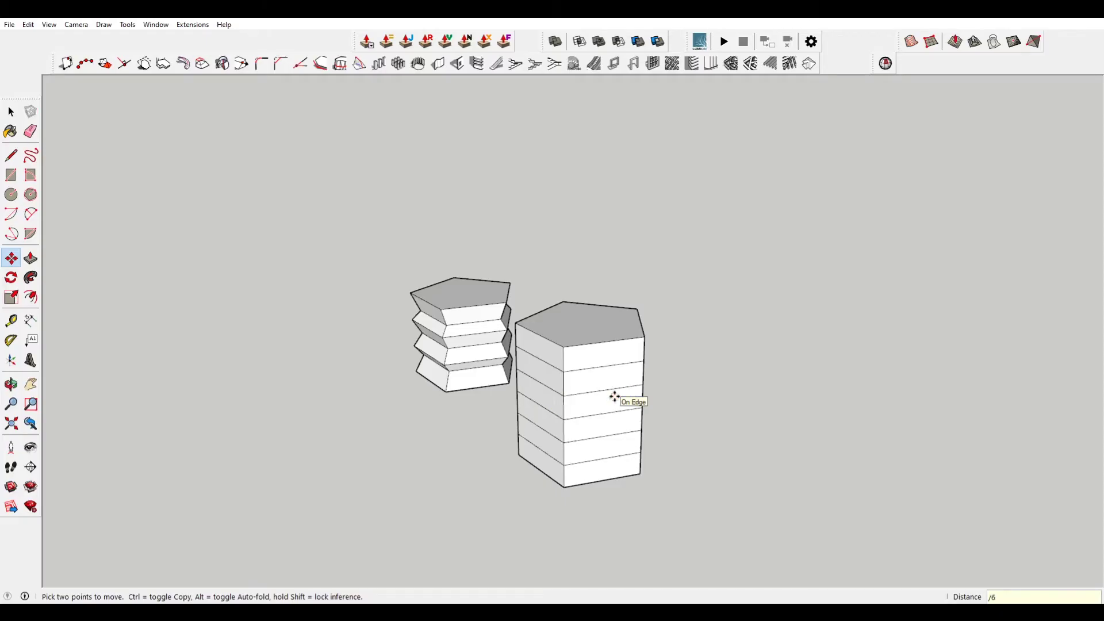
# Select the alternate horizontal edge loops of the prism and scale them inward about their center to form the pleats.
pyautogui.press('space')
pyautogui.click(611, 460)
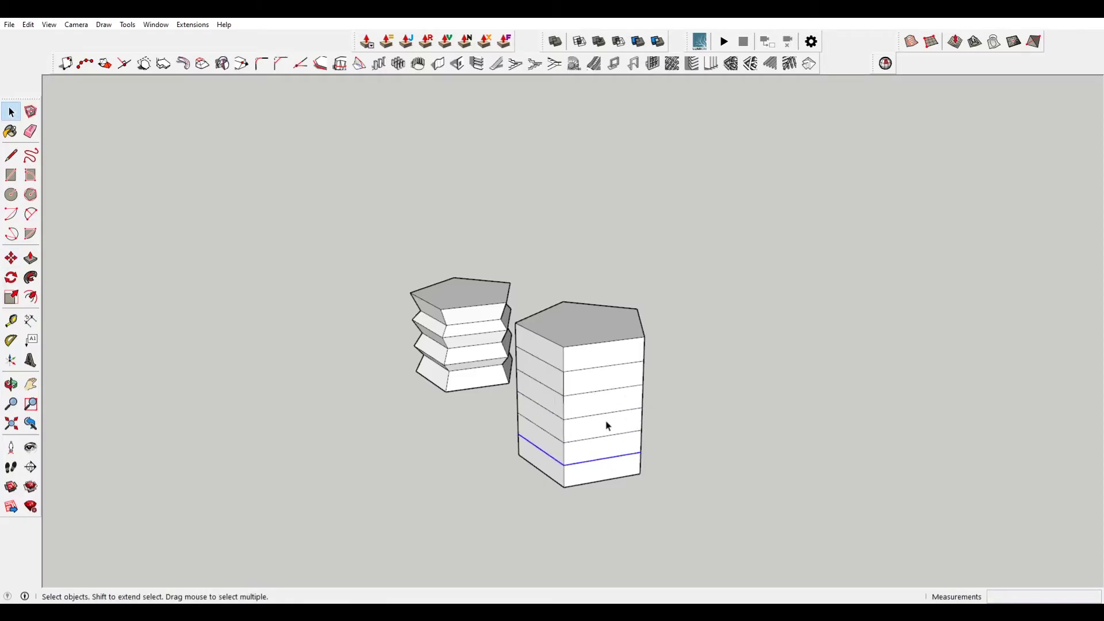
pyautogui.keyDown('ctrl'); pyautogui.click(609, 417); pyautogui.keyUp('ctrl')
pyautogui.keyDown('ctrl'); pyautogui.click(607, 369); pyautogui.keyUp('ctrl')
pyautogui.press('s')
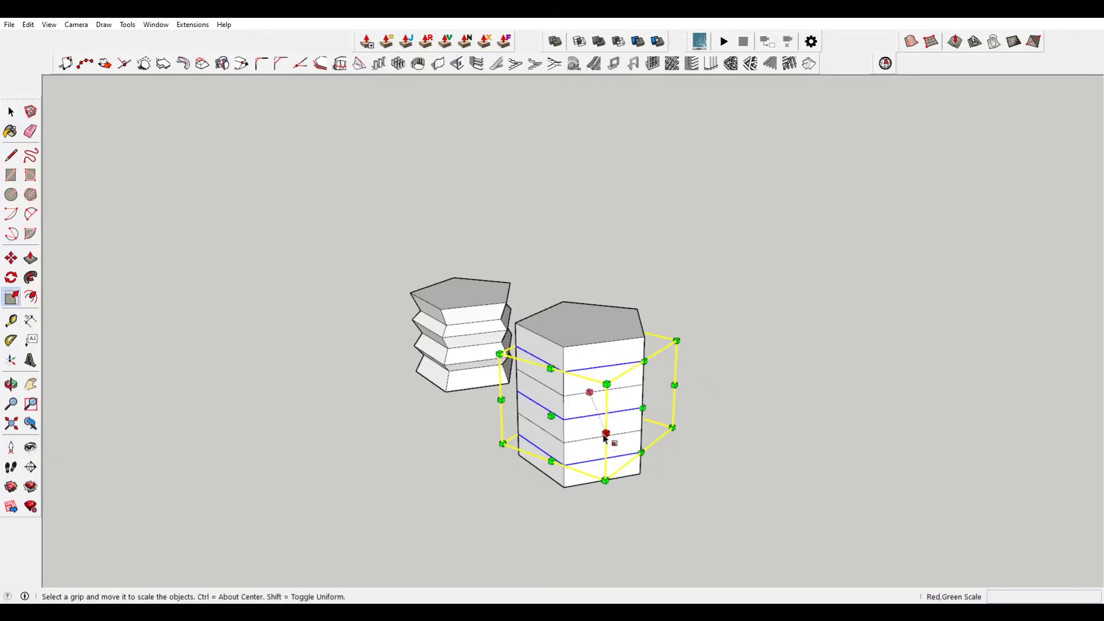
pyautogui.keyDown('ctrl'); pyautogui.moveTo(607, 434); pyautogui.dragTo(594, 429); pyautogui.keyUp('ctrl')
pyautogui.moveTo(595, 437); pyautogui.dragTo(730, 426, button='middle')
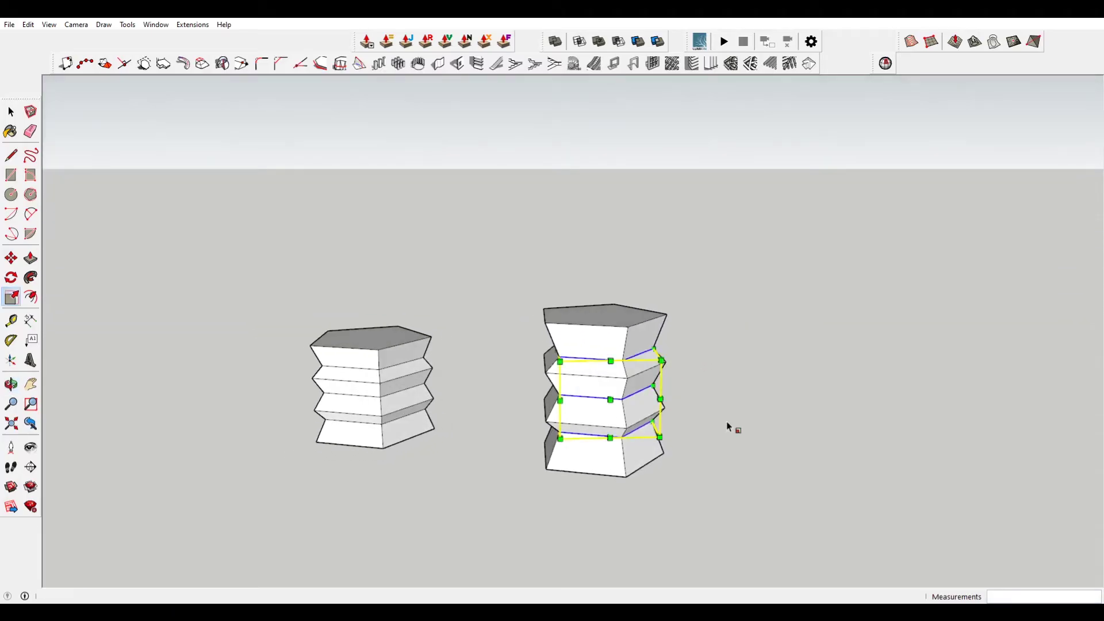
pyautogui.press('space')
# Select the entire pleated solid and scale its height down to match the reference's proportions.
pyautogui.moveTo(491, 346); pyautogui.dragTo(345, 374, button='middle')
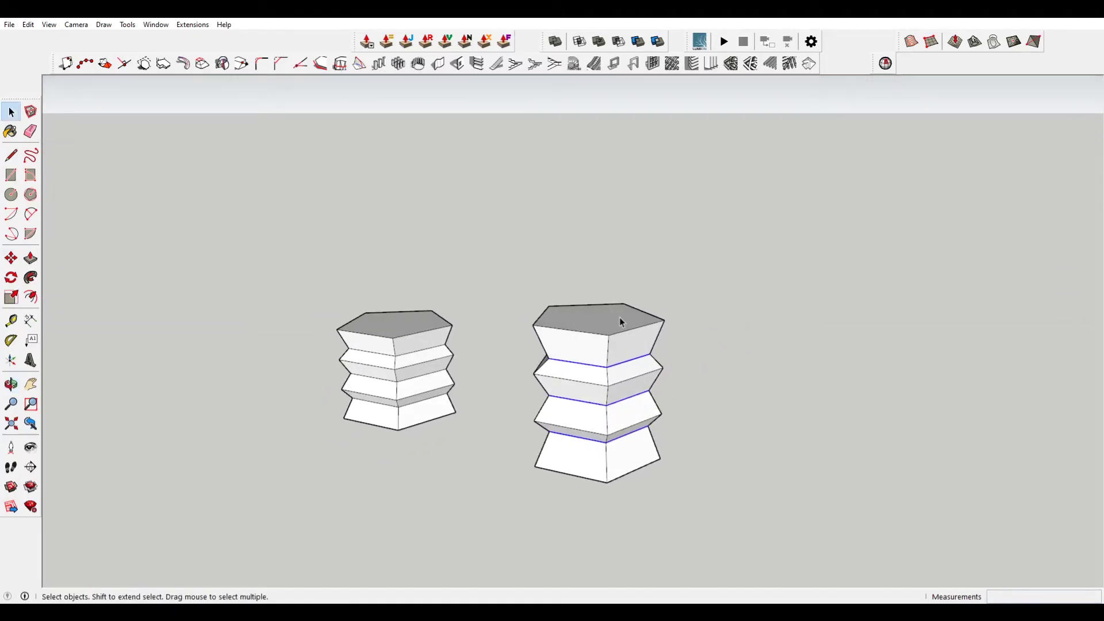
pyautogui.click(621, 320)
pyautogui.tripleClick(620, 321)
pyautogui.press('s')
pyautogui.moveTo(602, 318); pyautogui.dragTo(453, 326)
pyautogui.press('space')
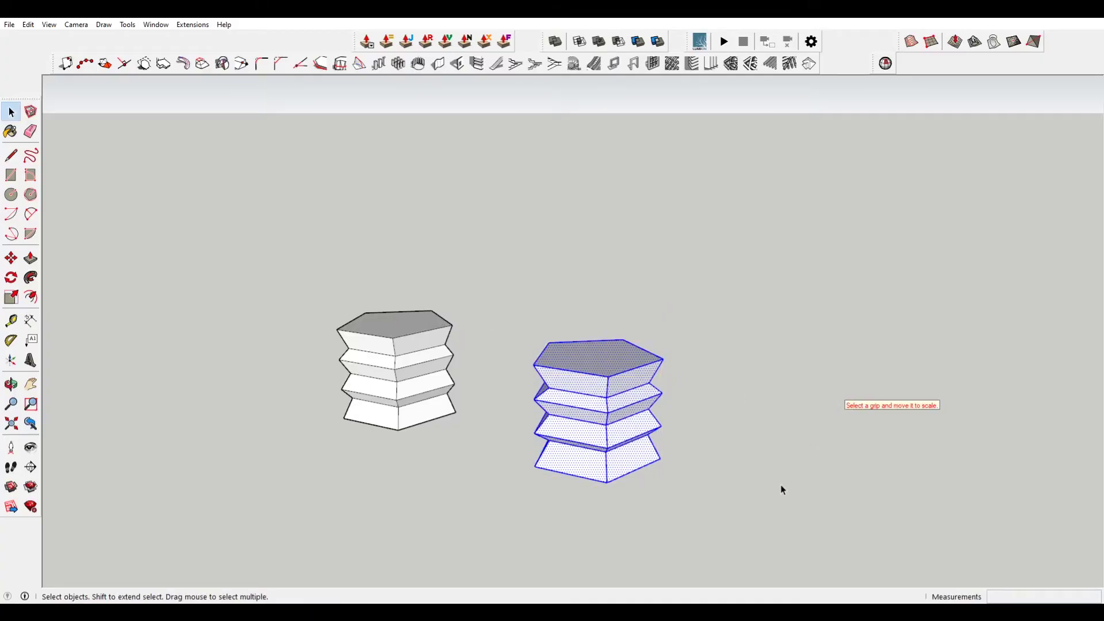
pyautogui.click(784, 490)
pyautogui.moveTo(784, 490); pyautogui.dragTo(720, 451, button='middle')
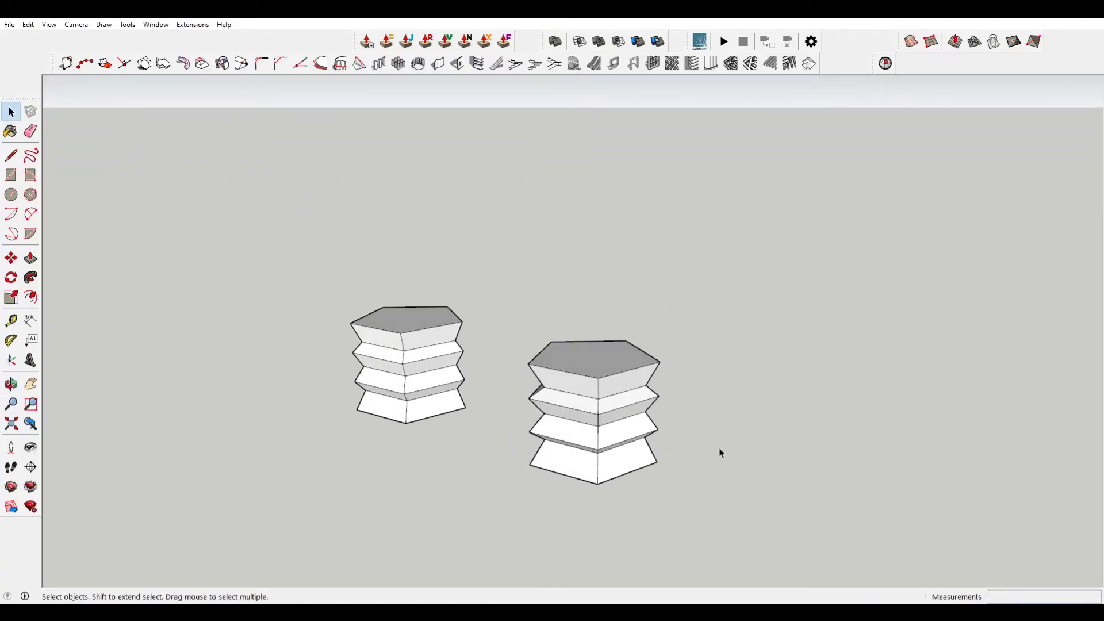
pyautogui.click(594, 364)
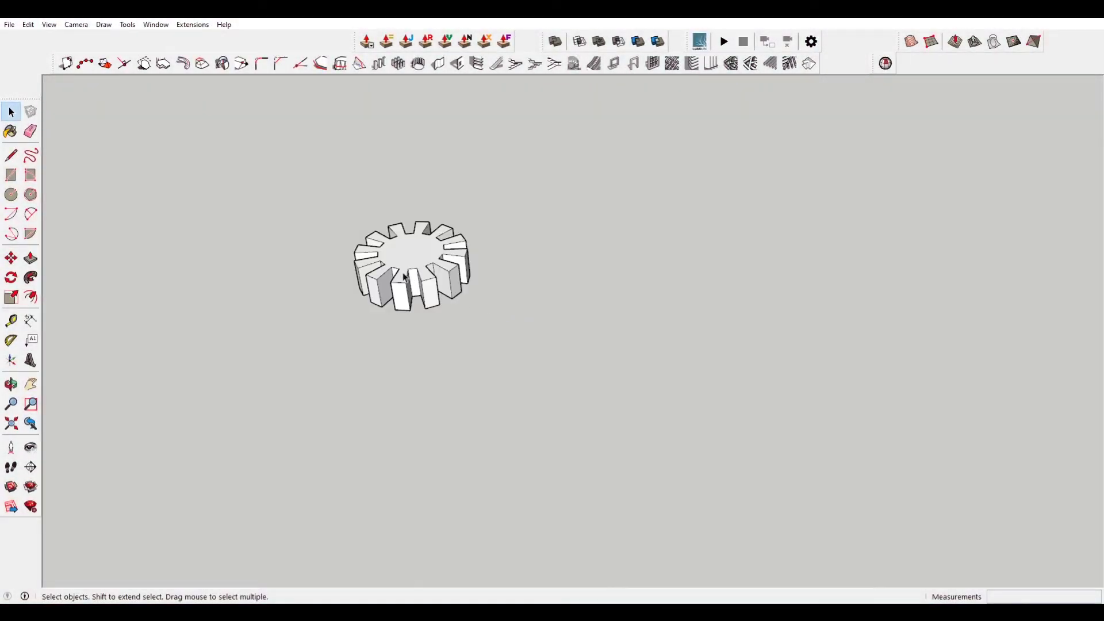
pyautogui.press('c')
pyautogui.click(527, 384)
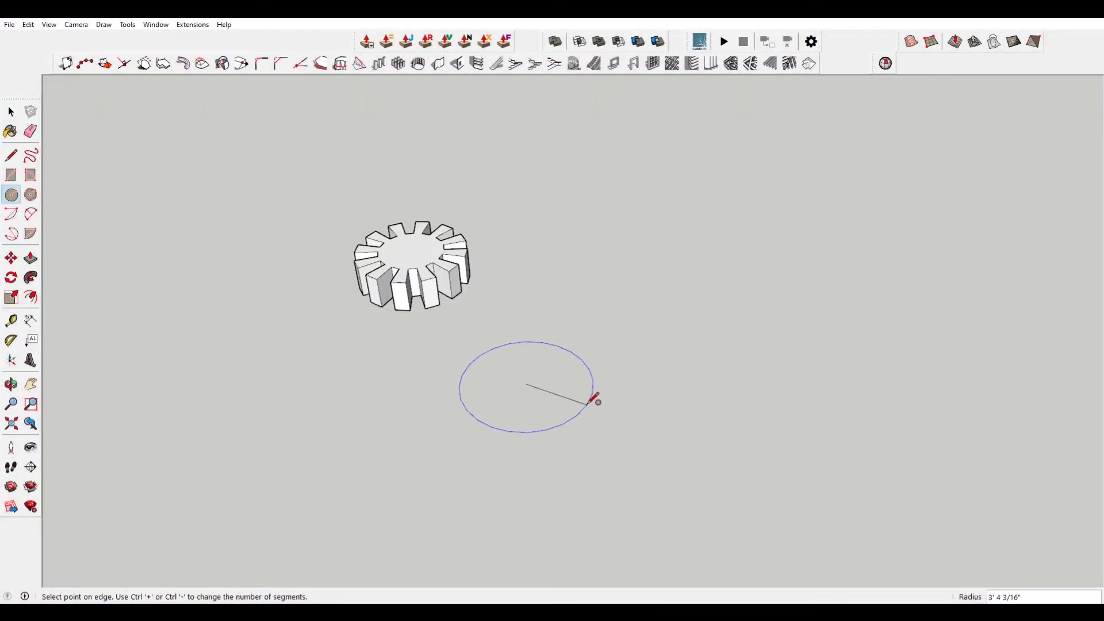
pyautogui.press('Escape')
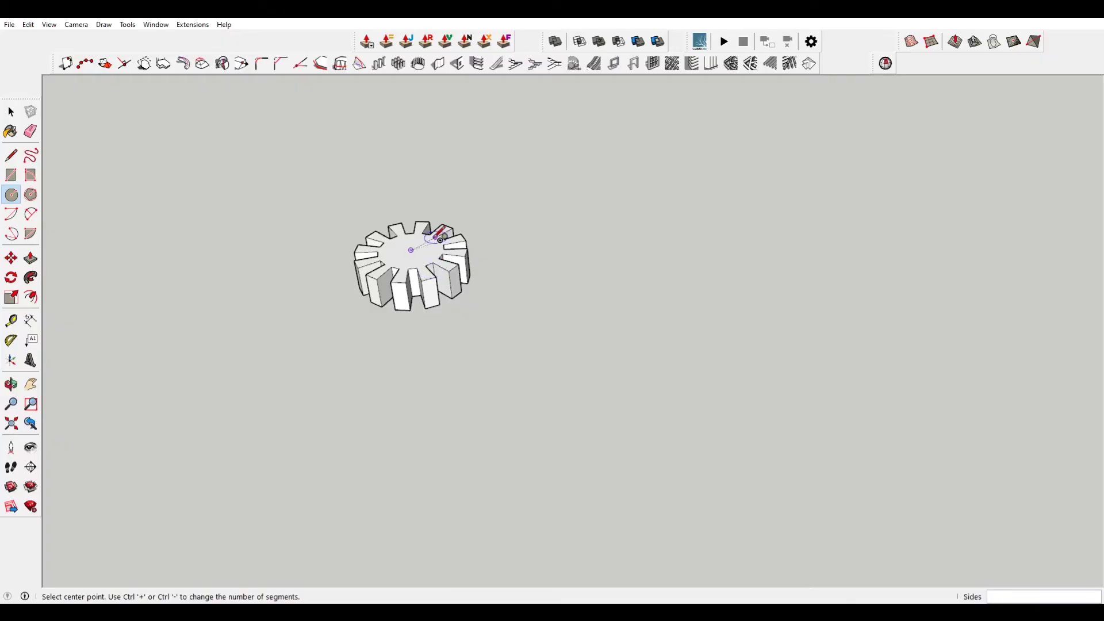
pyautogui.press('space')
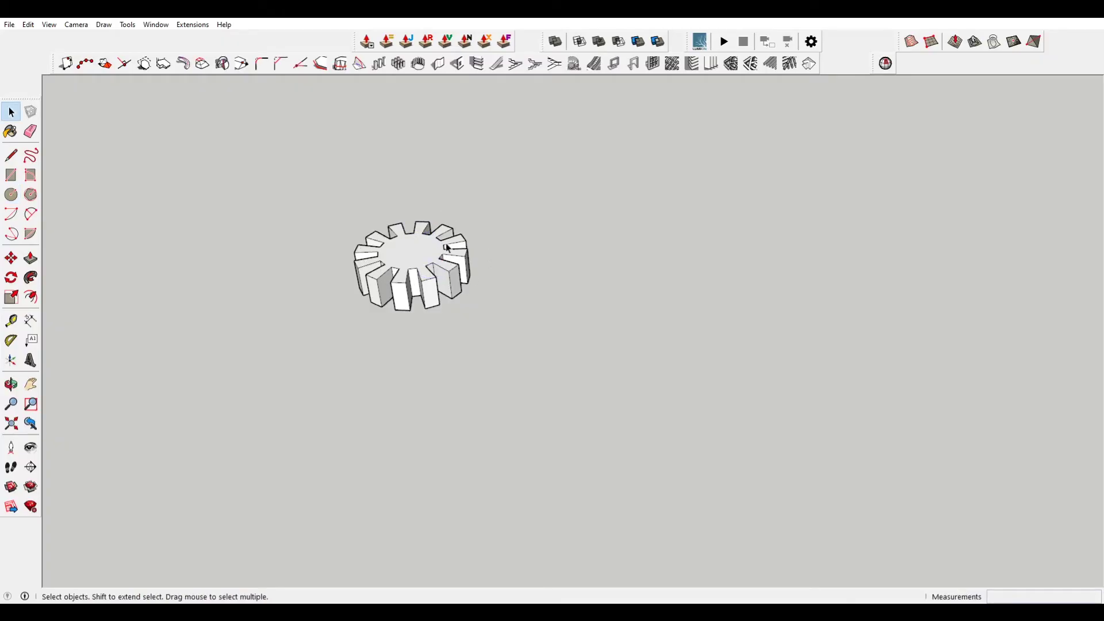
# Draw a 24-sided circle with a radius of about 4 ft beside the reference gear.
pyautogui.press('c')
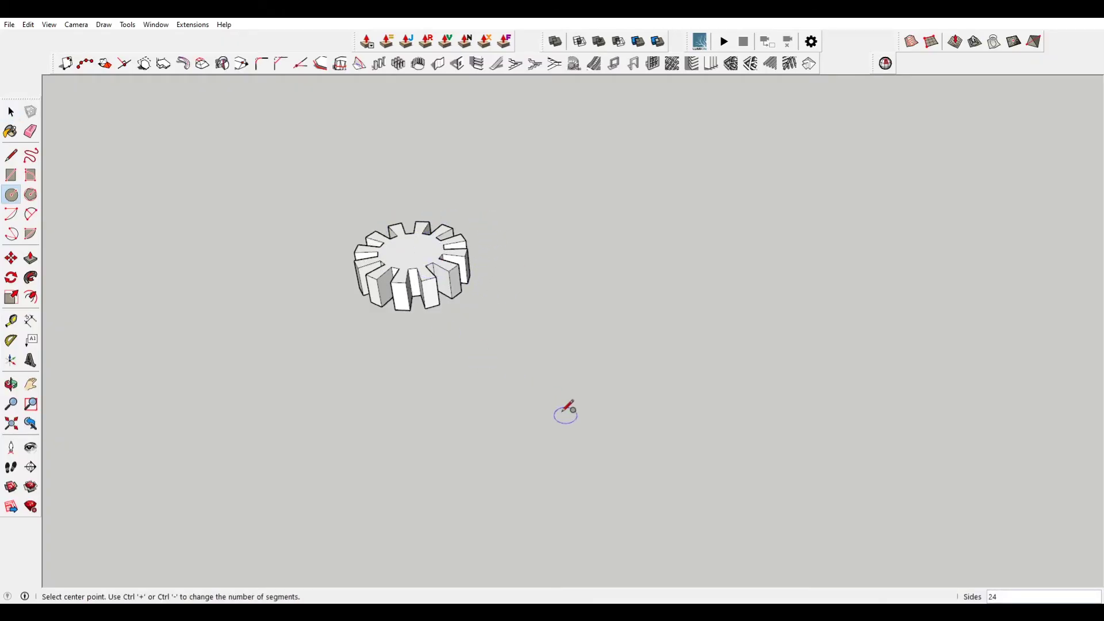
pyautogui.click(538, 358)
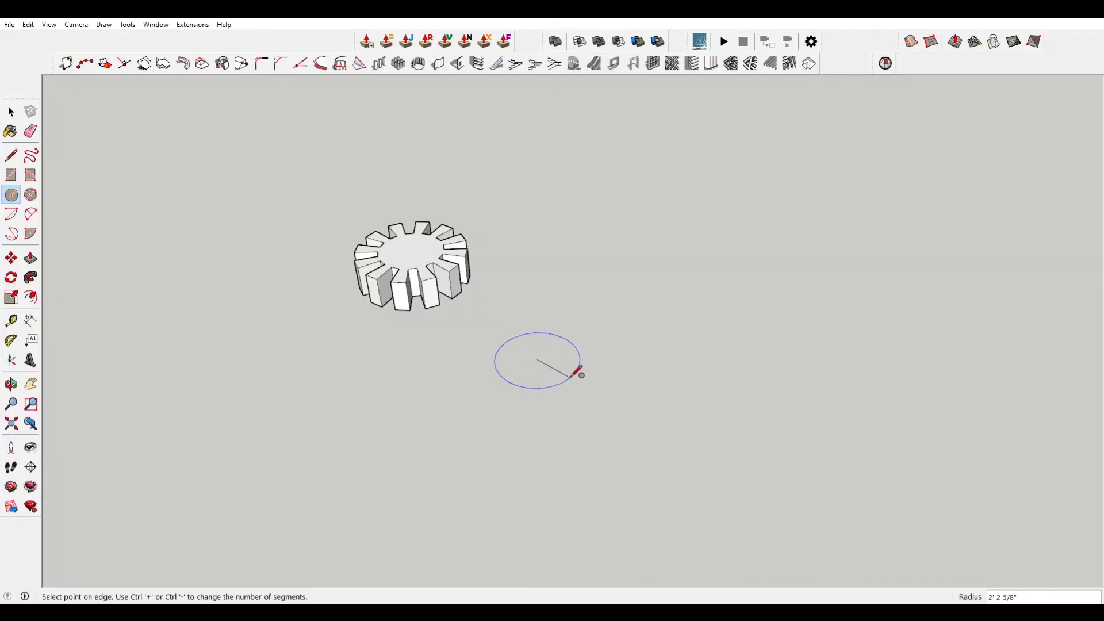
pyautogui.press('Escape')
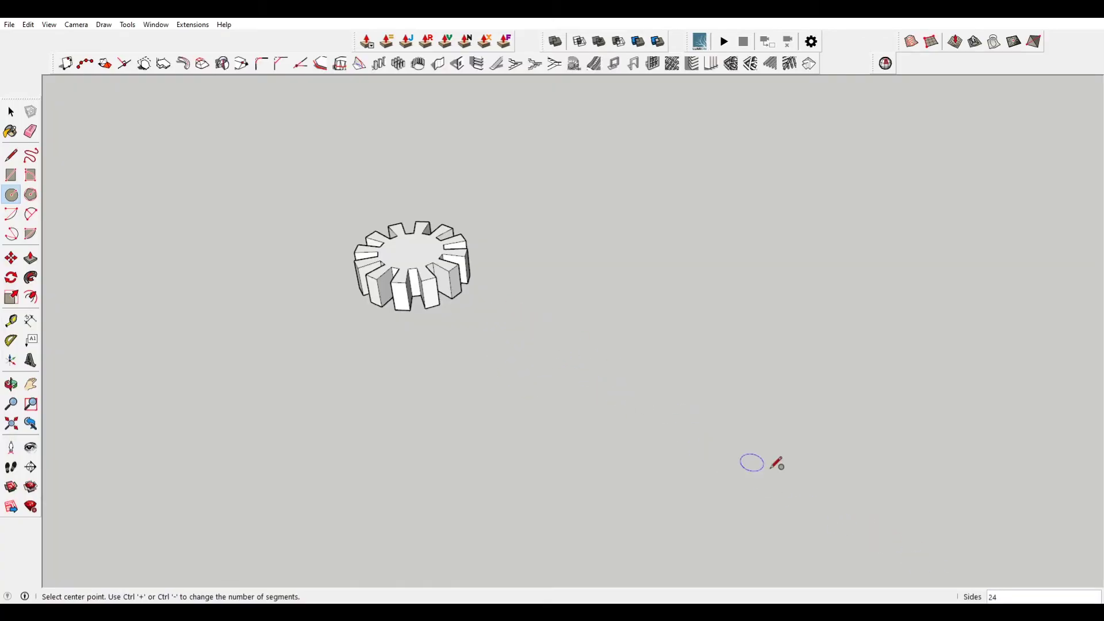
pyautogui.click(504, 331)
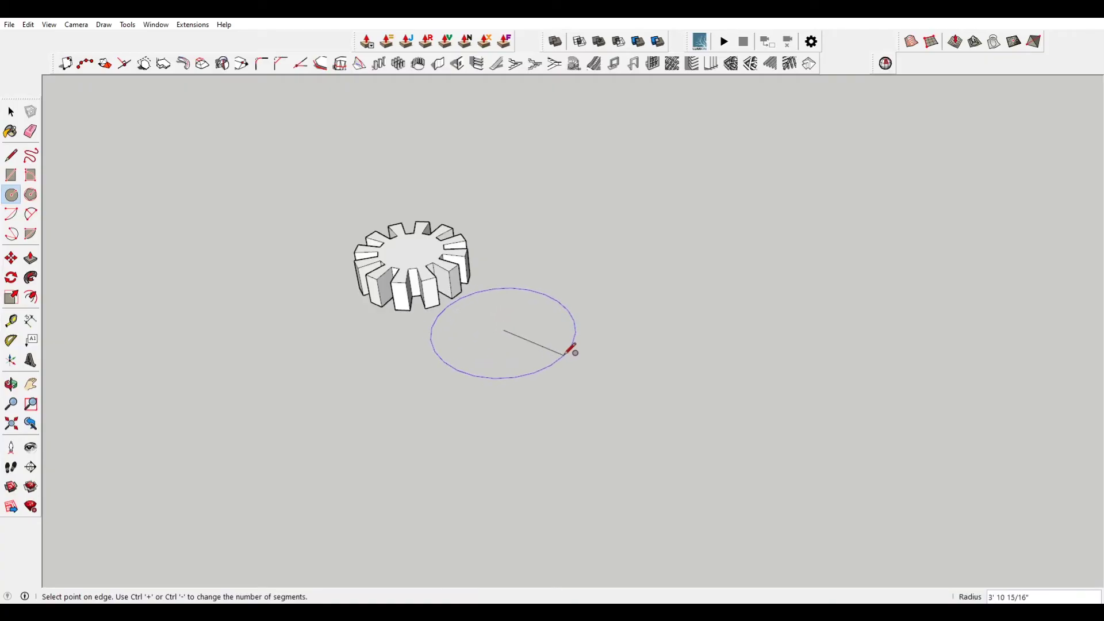
pyautogui.click(566, 354)
pyautogui.press('space')
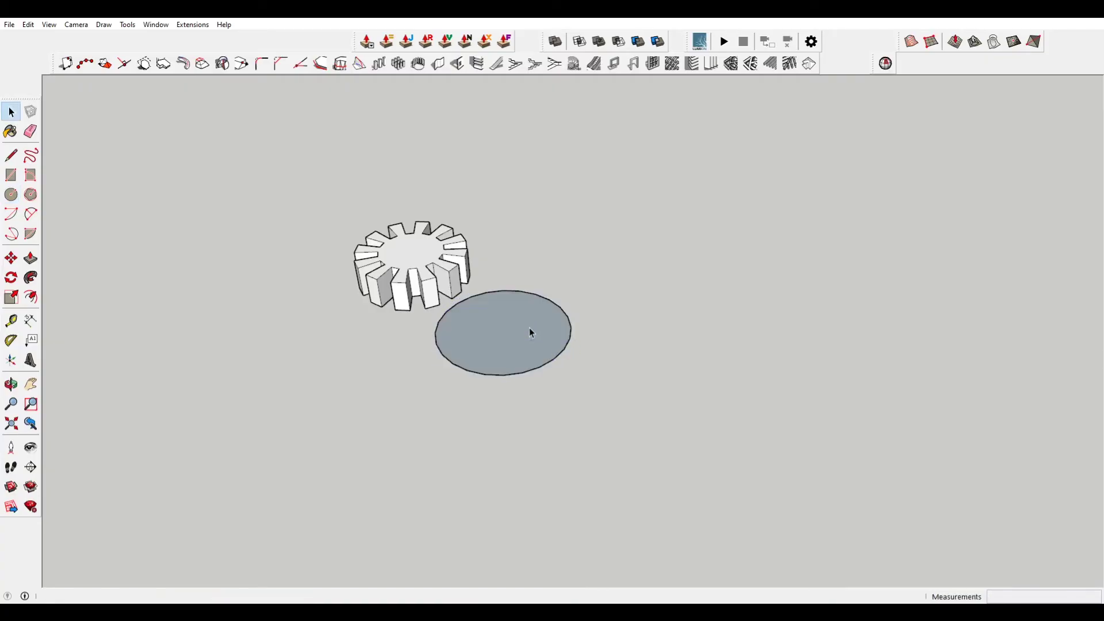
# Move the circle farther away from the reference gear.
pyautogui.click(530, 328)
pyautogui.press('m')
pyautogui.click(532, 332)
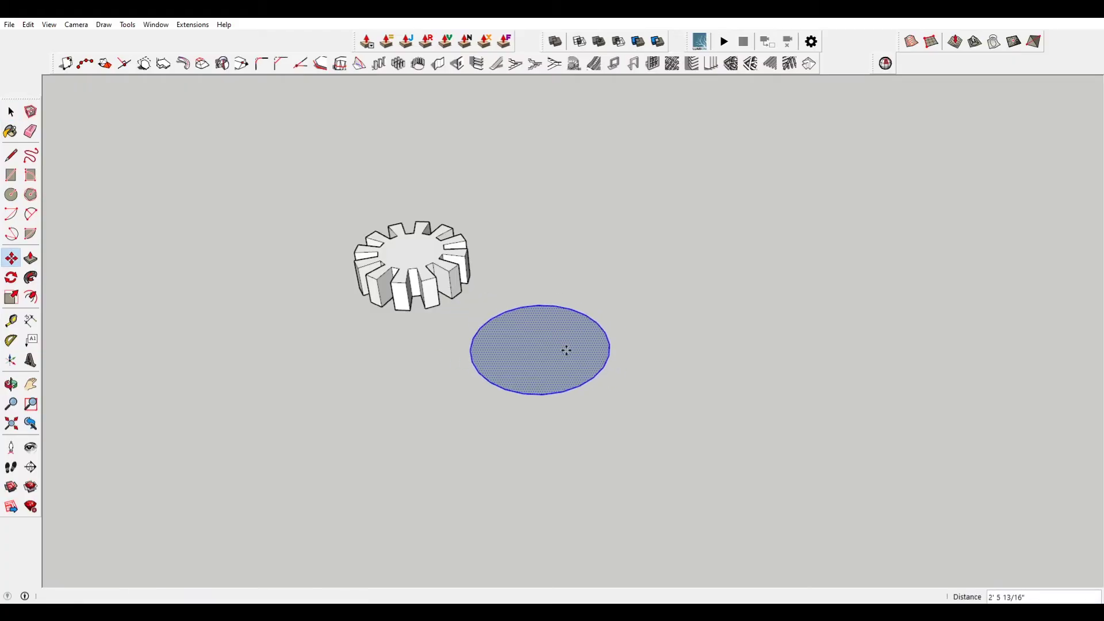
pyautogui.click(567, 348)
pyautogui.press('space')
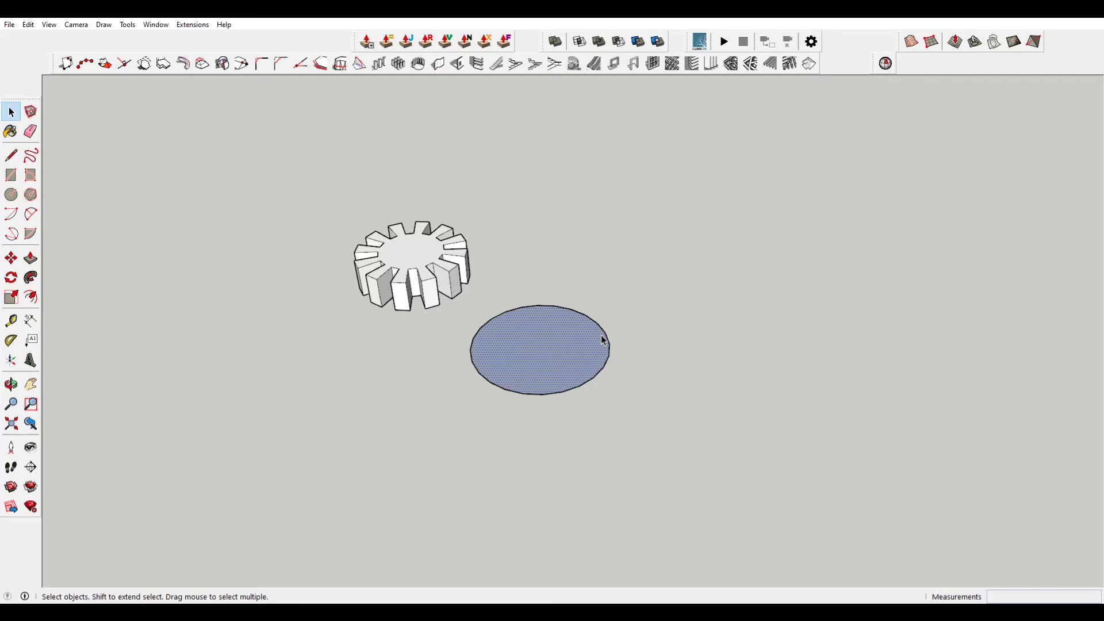
# Offset the circle's edge inward by about 1' 6" to form a concentric inner circle.
pyautogui.click(30, 298)
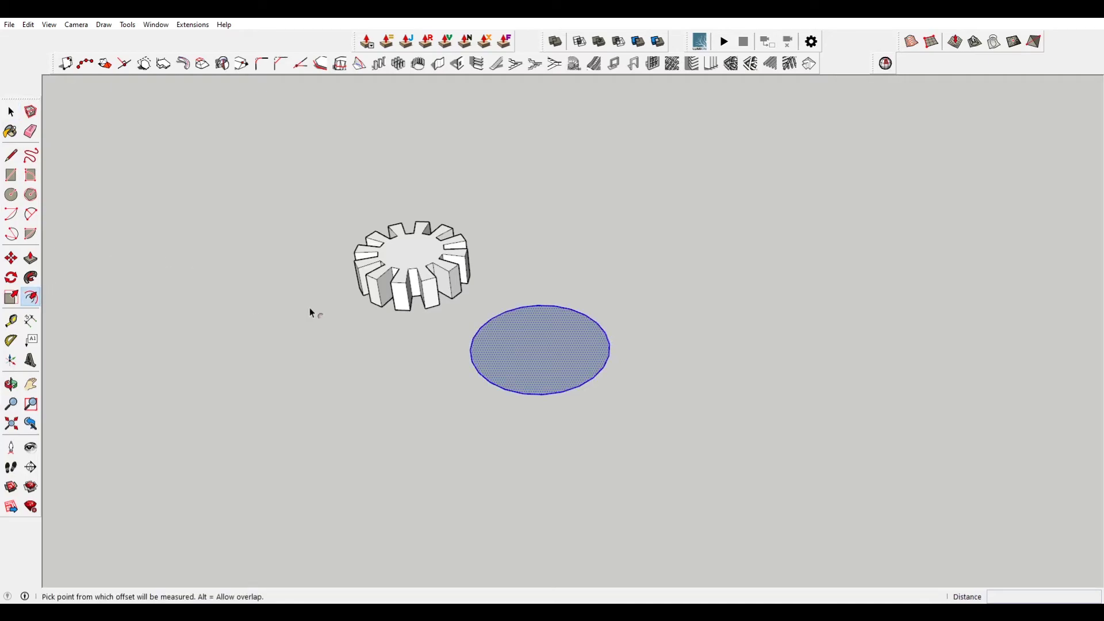
pyautogui.click(602, 337)
pyautogui.click(574, 334)
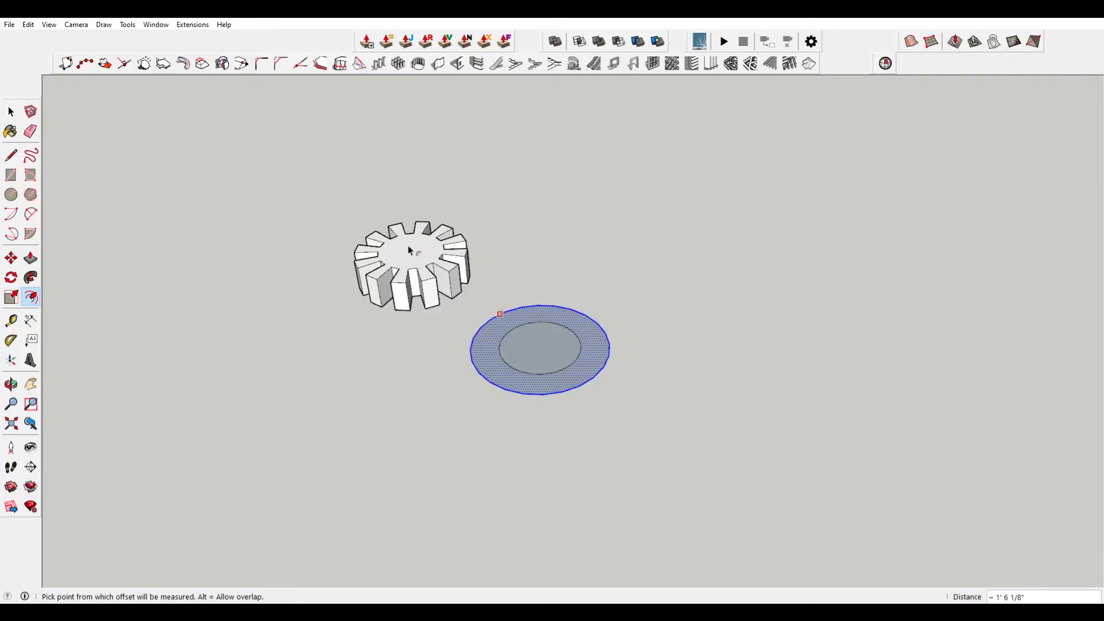
pyautogui.press('space')
# Try drawing a radial line from the circle's center to a vertex on its outer edge, and undo it.
pyautogui.scroll(2, 605, 305)
pyautogui.press('l')
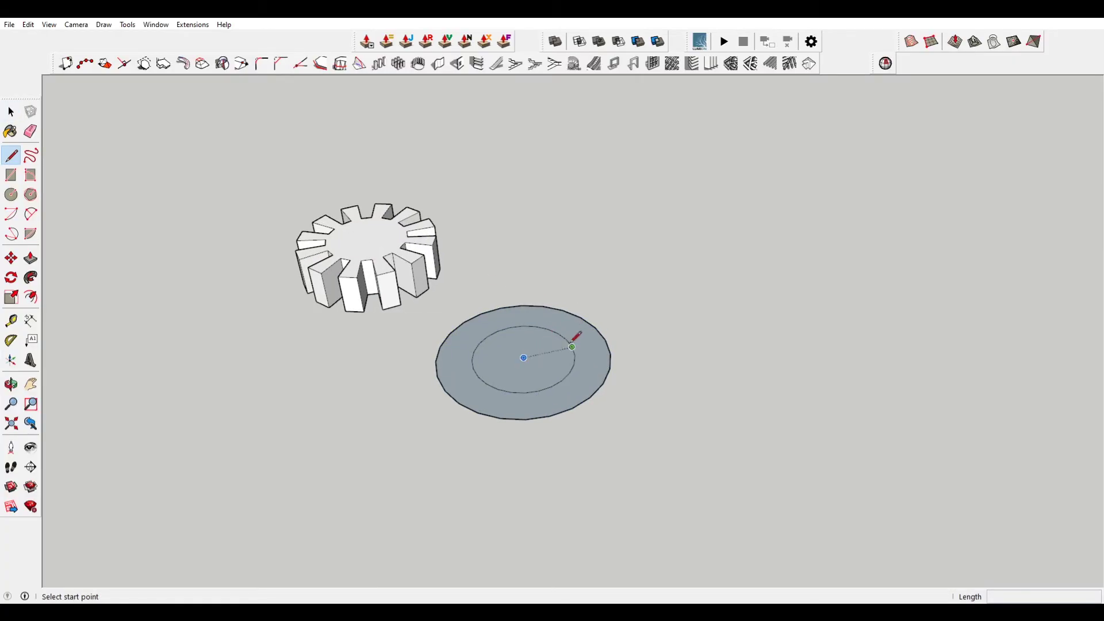
pyautogui.click(524, 357)
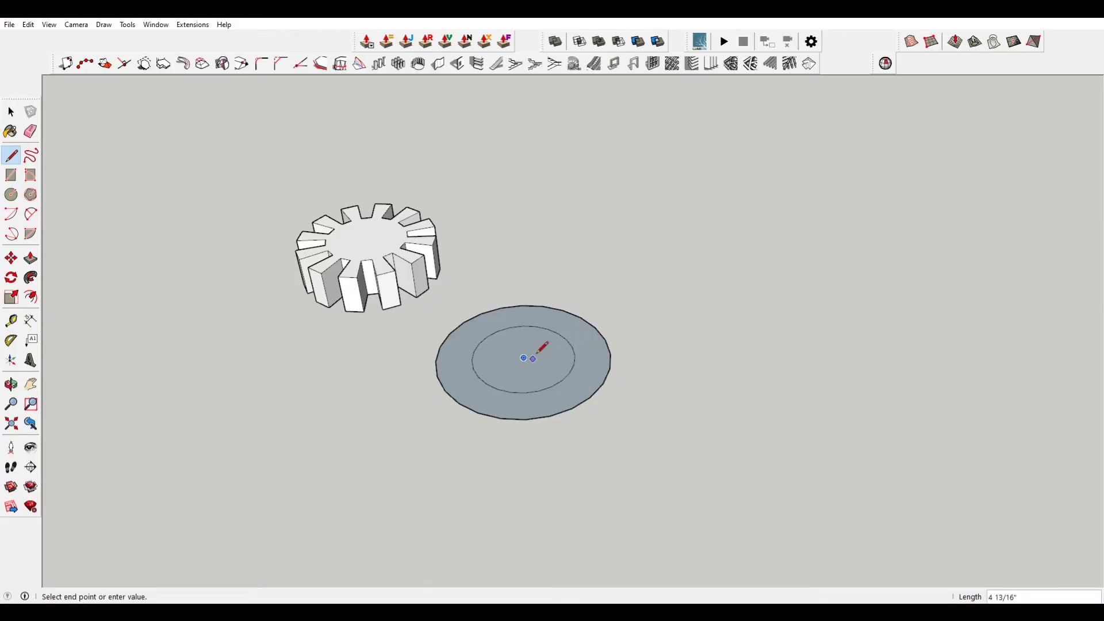
pyautogui.scroll(2, 578, 329)
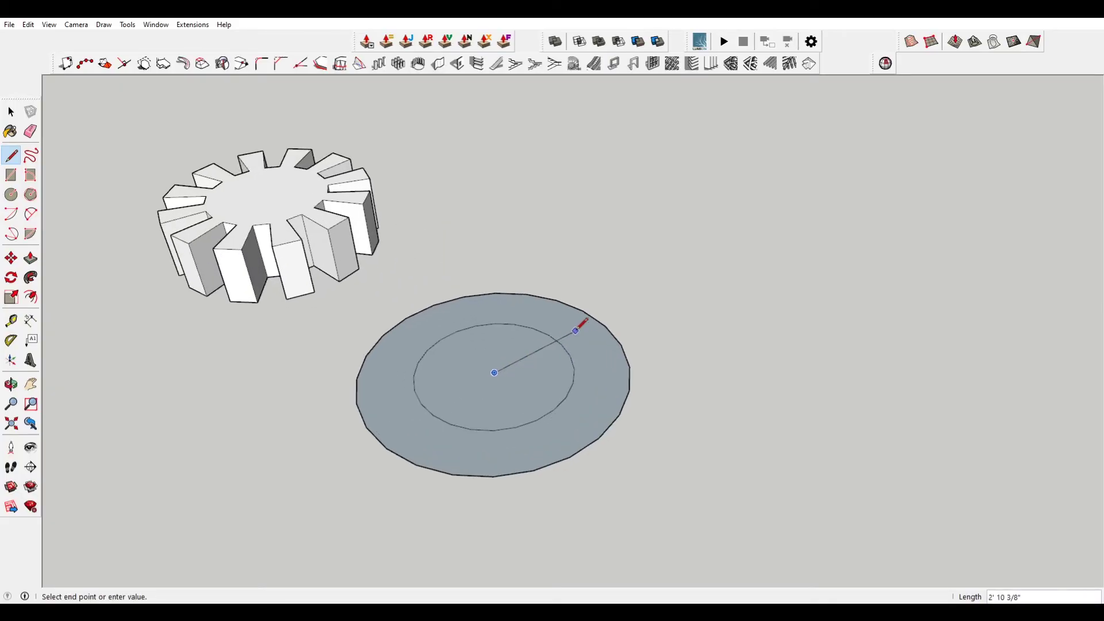
pyautogui.scroll(2, 623, 343)
pyautogui.click(622, 344)
pyautogui.scroll(-3, 625, 336)
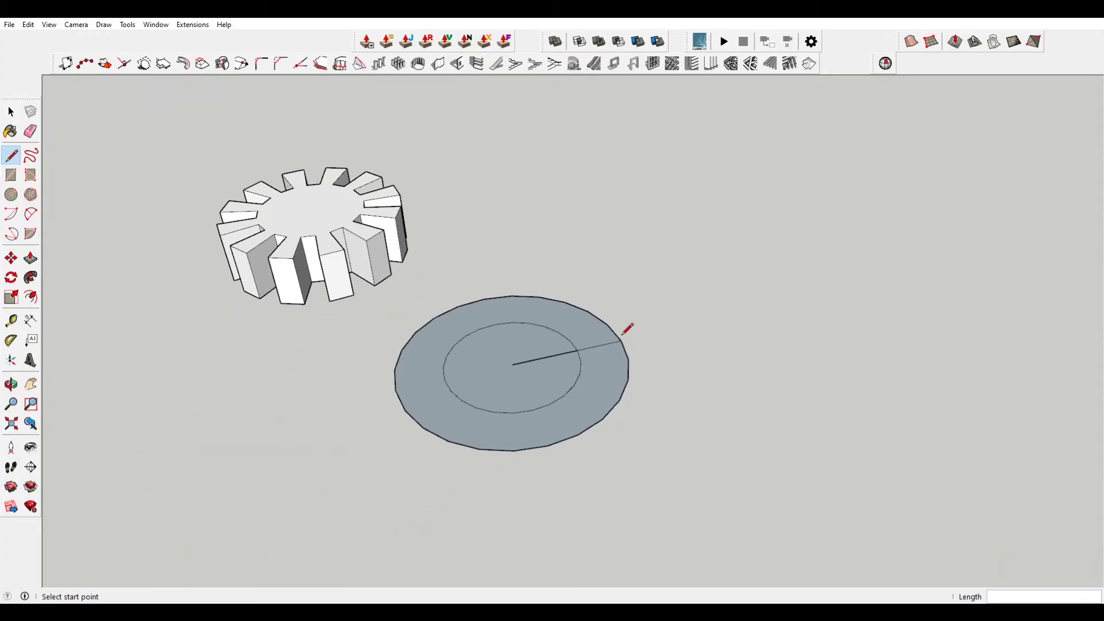
pyautogui.press('space')
pyautogui.click(606, 362)
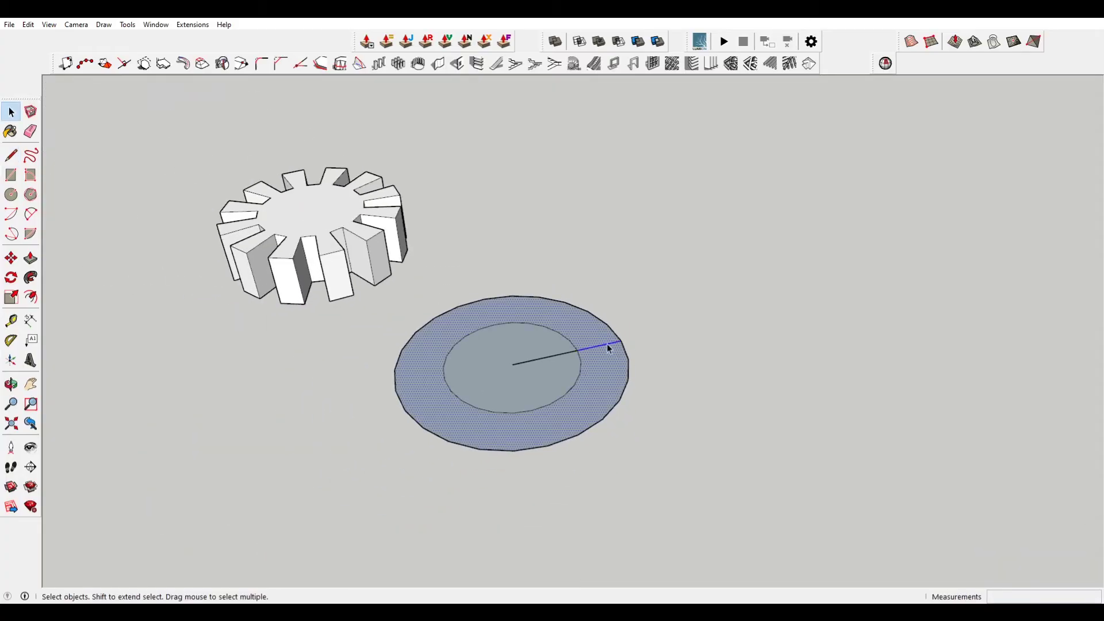
pyautogui.scroll(1, 562, 353)
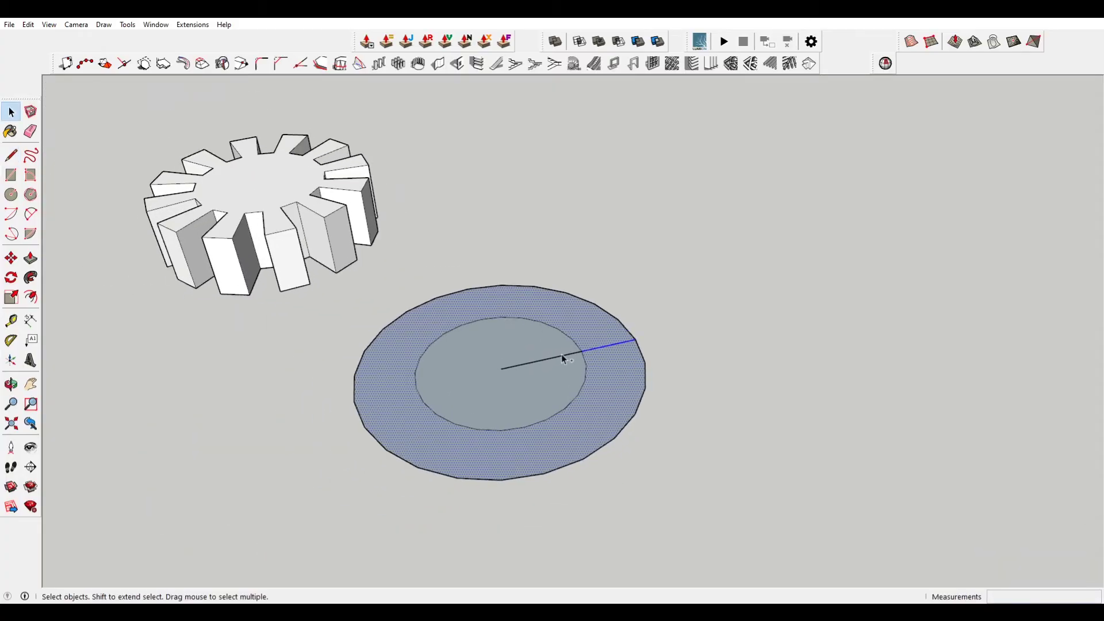
pyautogui.hotkey('ctrl', 'z')
# Draw two radial lines connecting the circle's center to two adjacent vertices on the outer edge, forming a narrow wedge.
pyautogui.press('l')
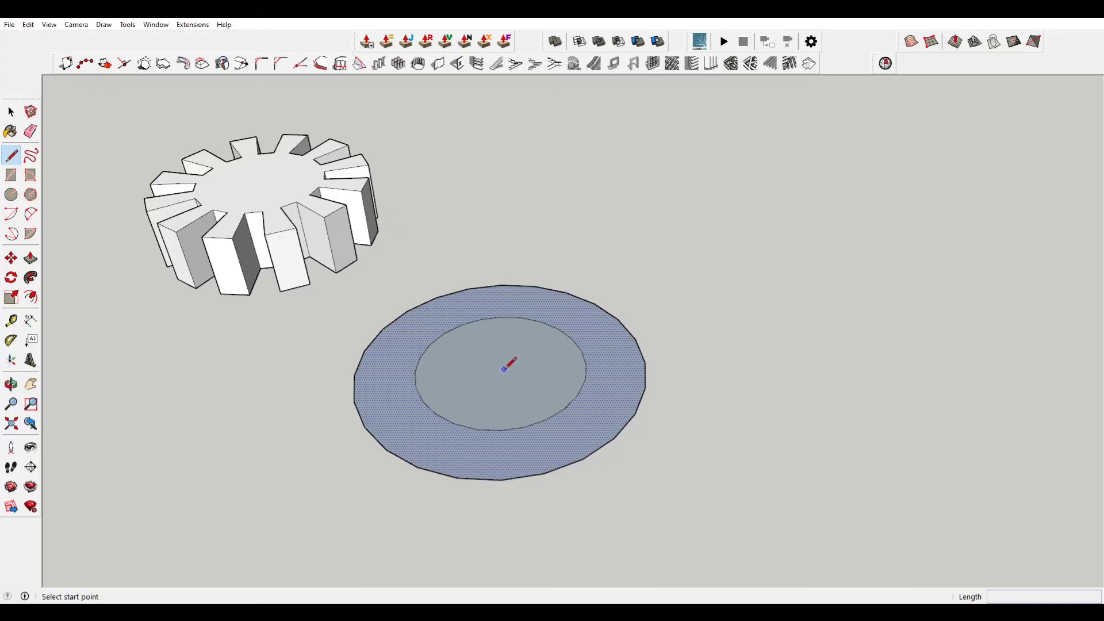
pyautogui.click(636, 339)
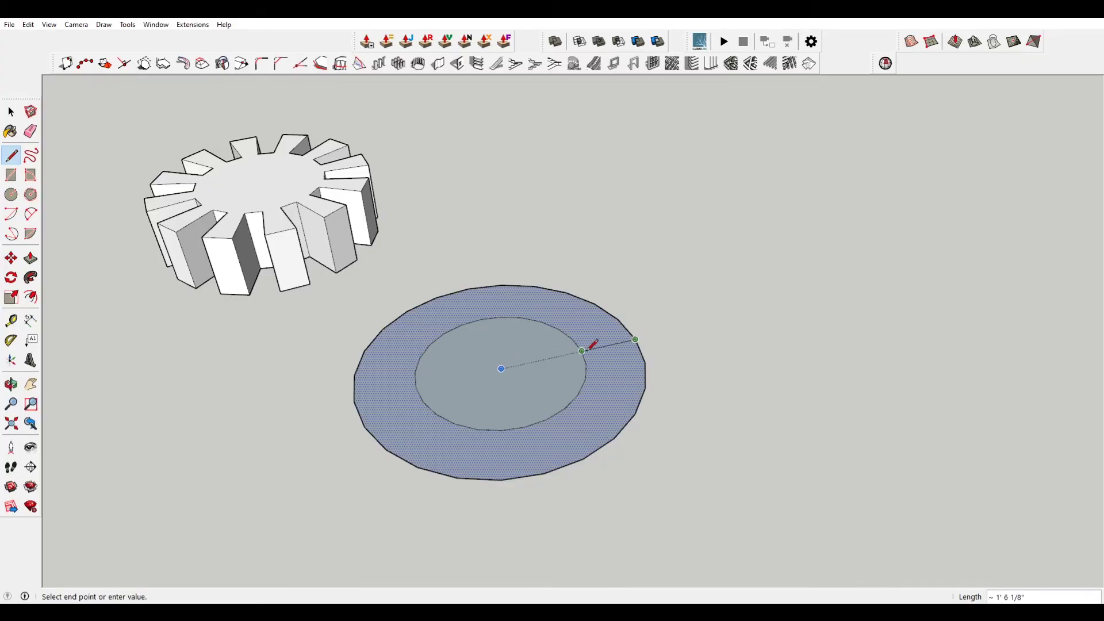
pyautogui.click(502, 369)
pyautogui.press('space')
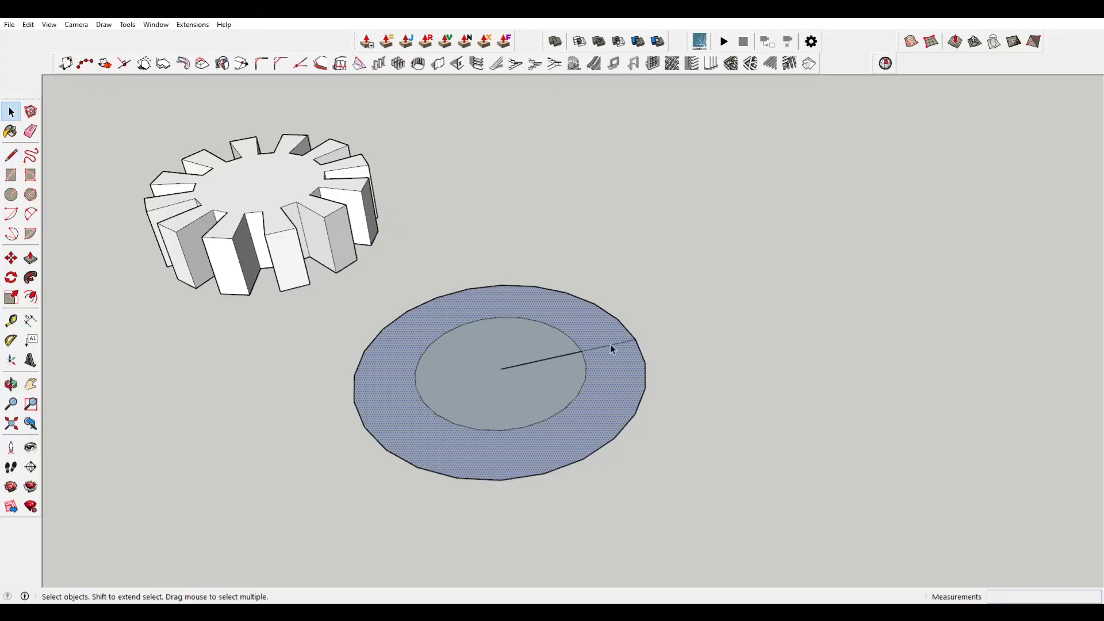
pyautogui.click(613, 348)
pyautogui.click(601, 361)
pyautogui.press('l')
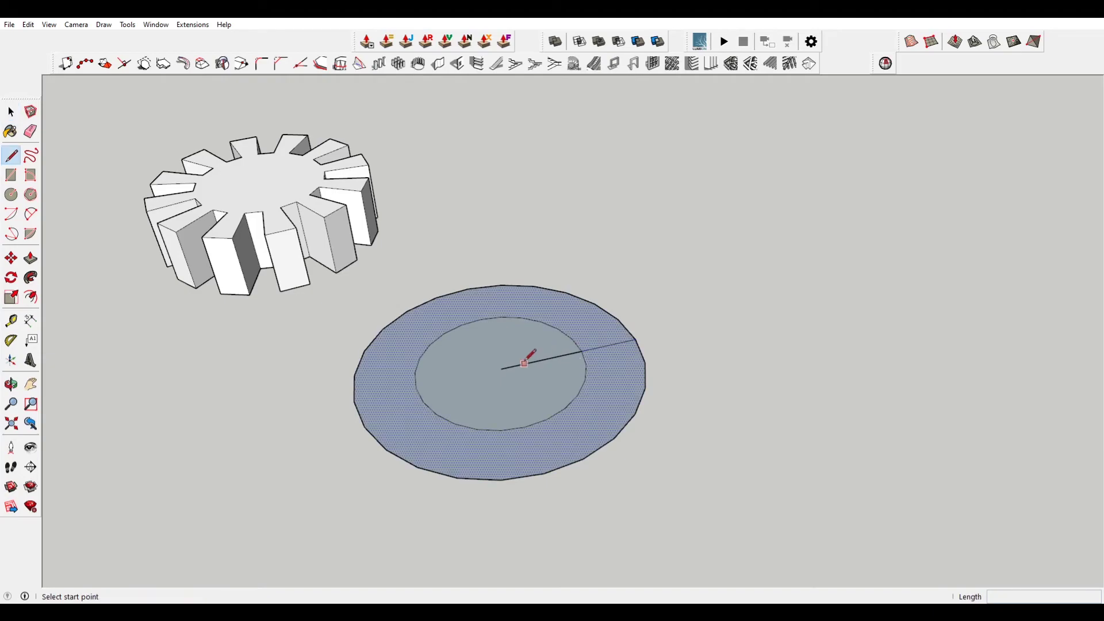
pyautogui.click(502, 369)
pyautogui.click(644, 363)
pyautogui.press('space')
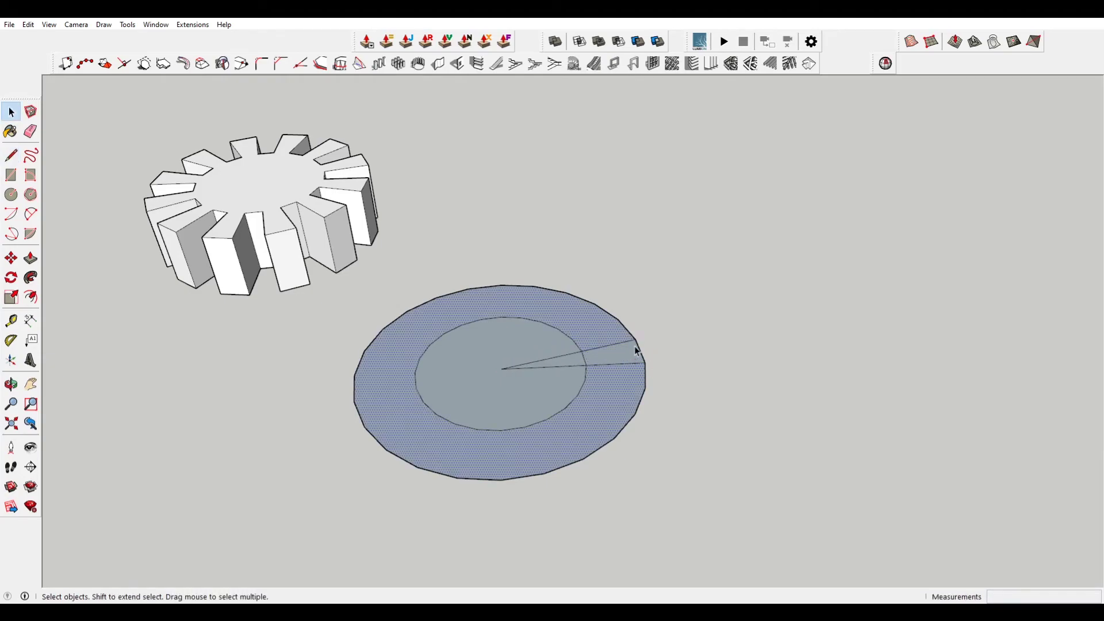
# Rotate-copy one radial line about the center by 15 degrees and multiply the copy by 22 (*22) to divide the whole circle.
pyautogui.click(637, 351)
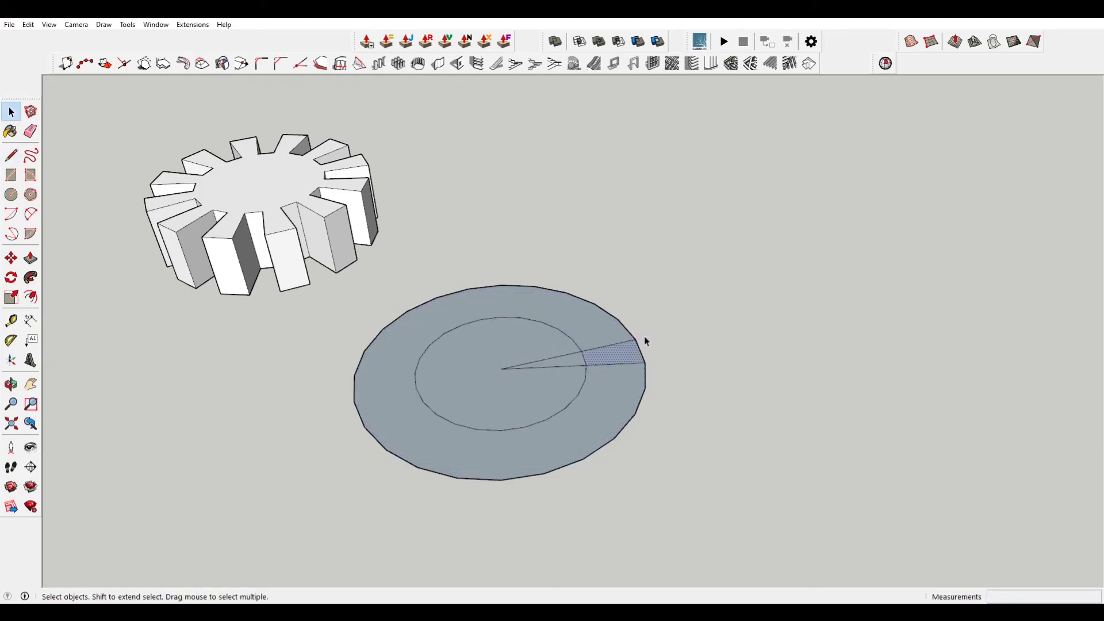
pyautogui.click(563, 366)
pyautogui.press('q')
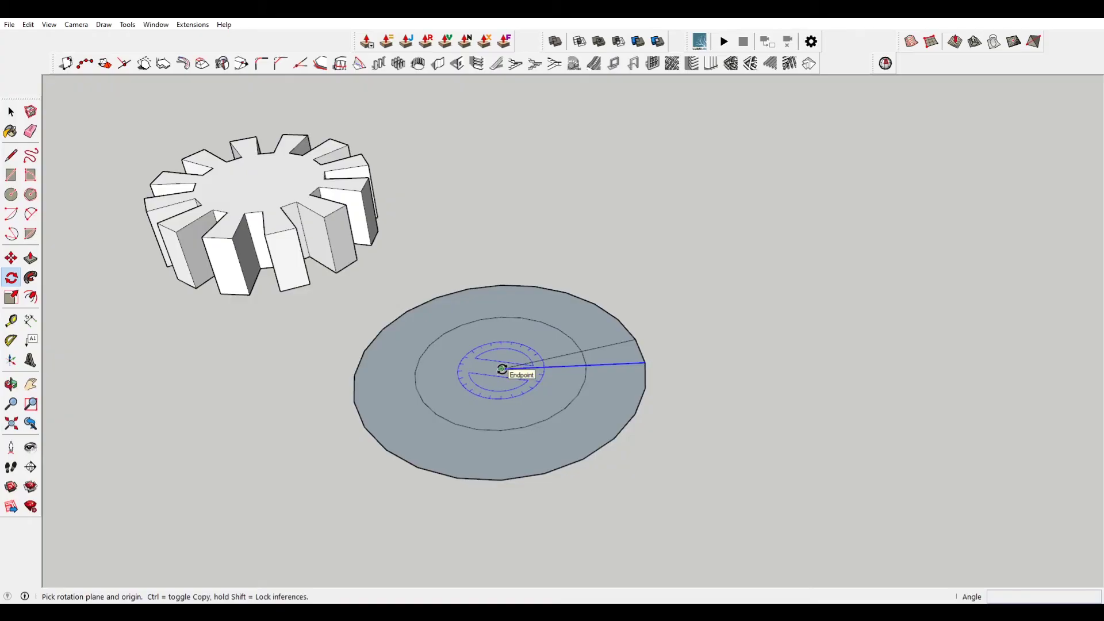
pyautogui.click(503, 369)
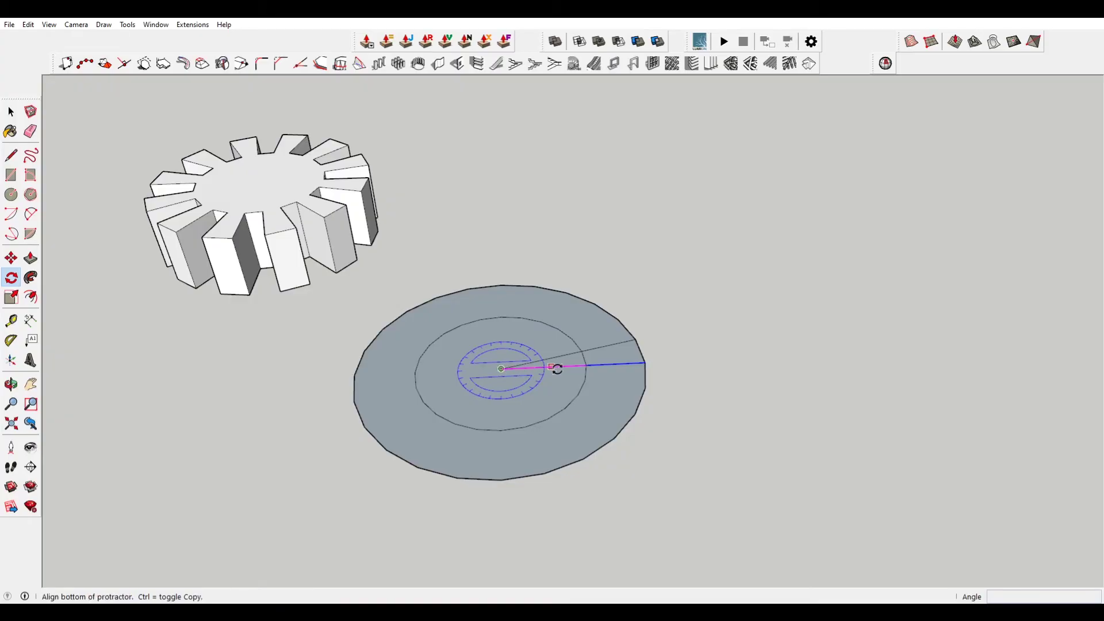
pyautogui.click(646, 362)
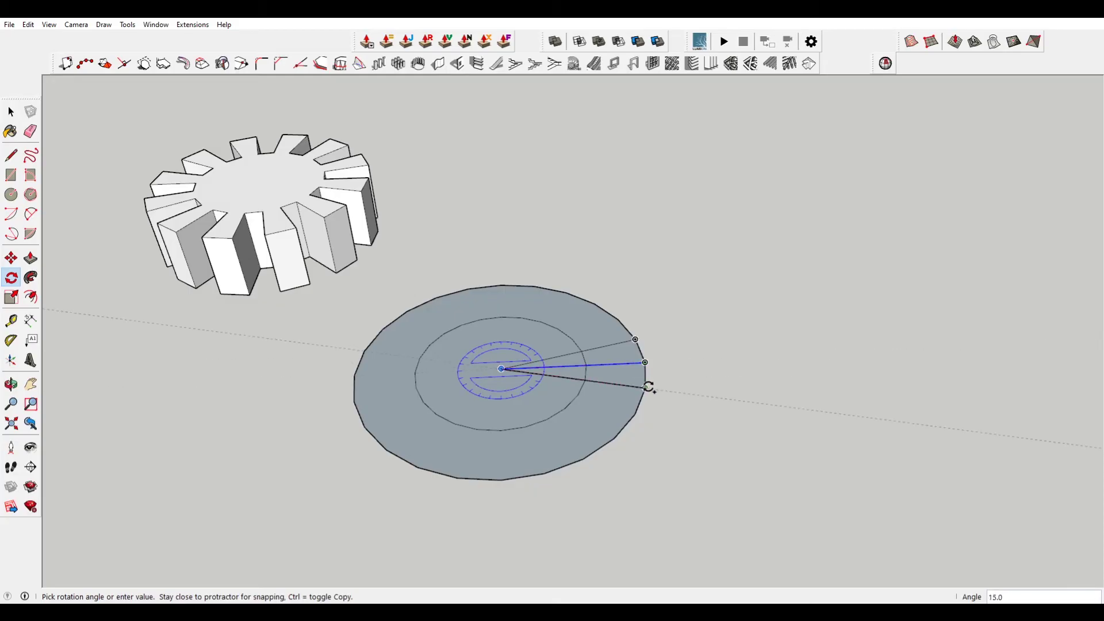
pyautogui.click(648, 387)
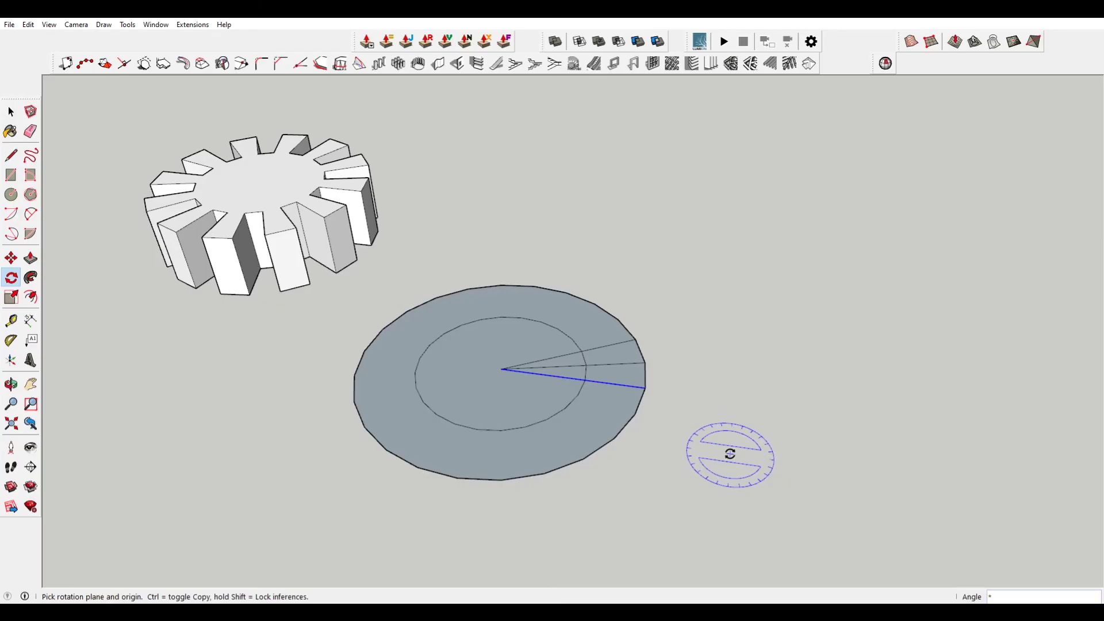
pyautogui.press('Return')
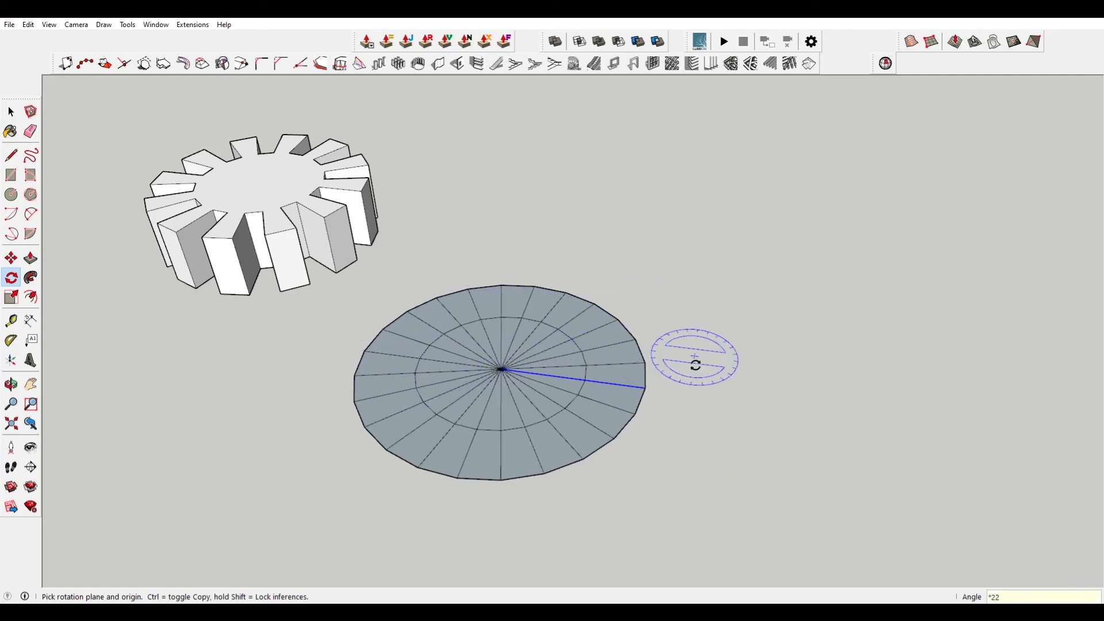
pyautogui.press('space')
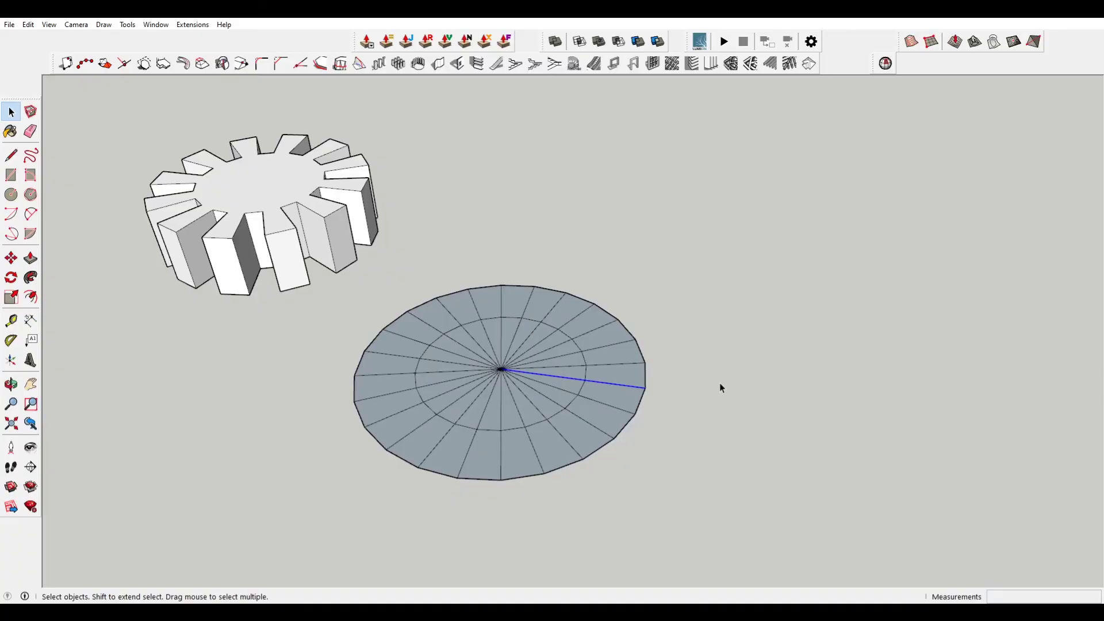
# Erase the parts of the radial lines that lie inside the inner circle.
pyautogui.click(719, 382)
pyautogui.press('e')
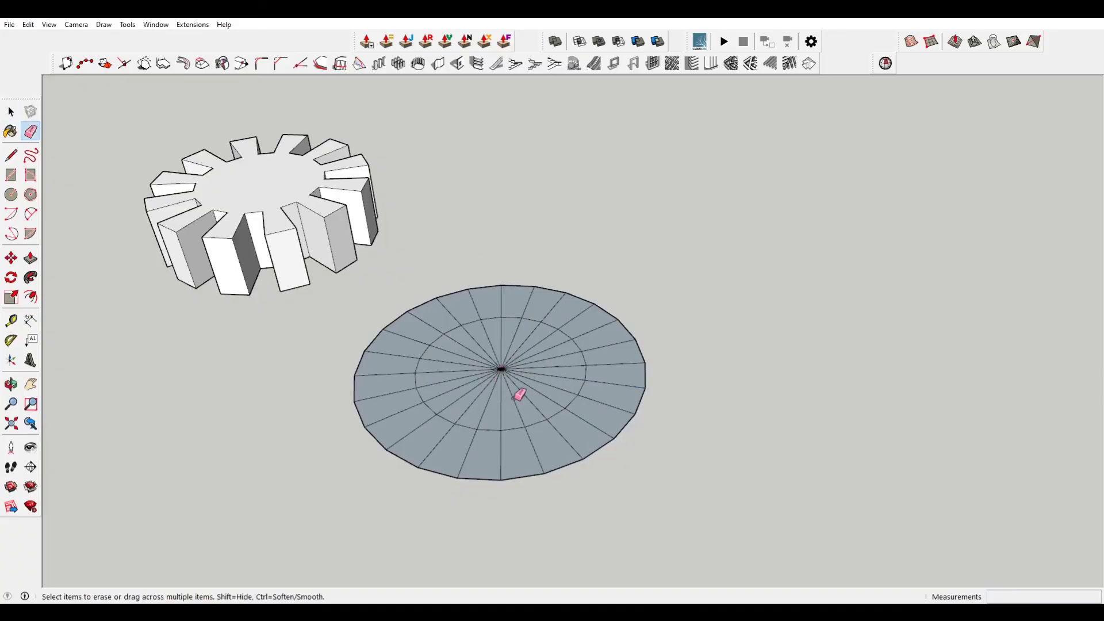
pyautogui.moveTo(557, 360)
pyautogui.mouseDown()
pyautogui.moveTo(480, 378)
pyautogui.moveTo(517, 350)
pyautogui.moveTo(516, 377)
pyautogui.mouseUp()
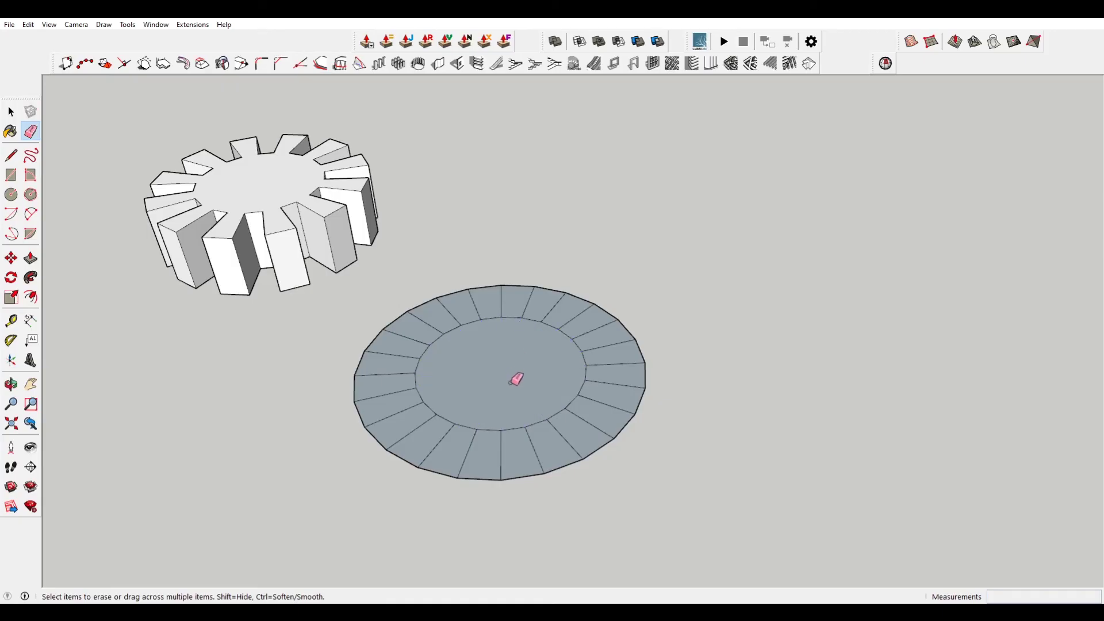
# Erase every other outer edge segment around the ring to open the gaps between the gear teeth.
pyautogui.click(608, 311)
pyautogui.click(641, 351)
pyautogui.click(642, 393)
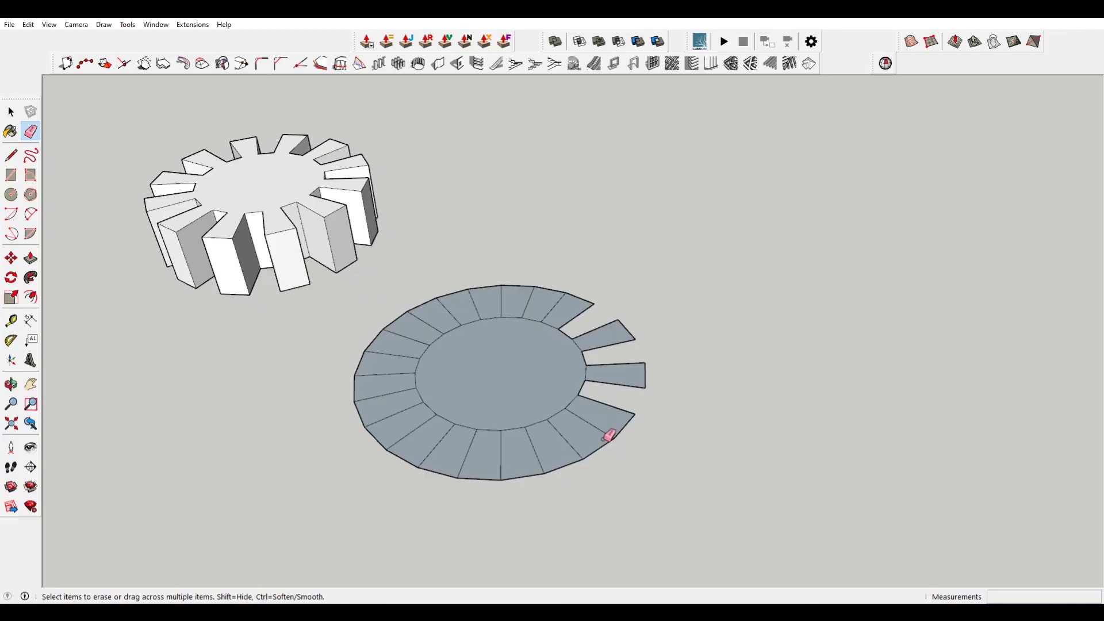
pyautogui.click(601, 448)
pyautogui.click(521, 477)
pyautogui.click(438, 468)
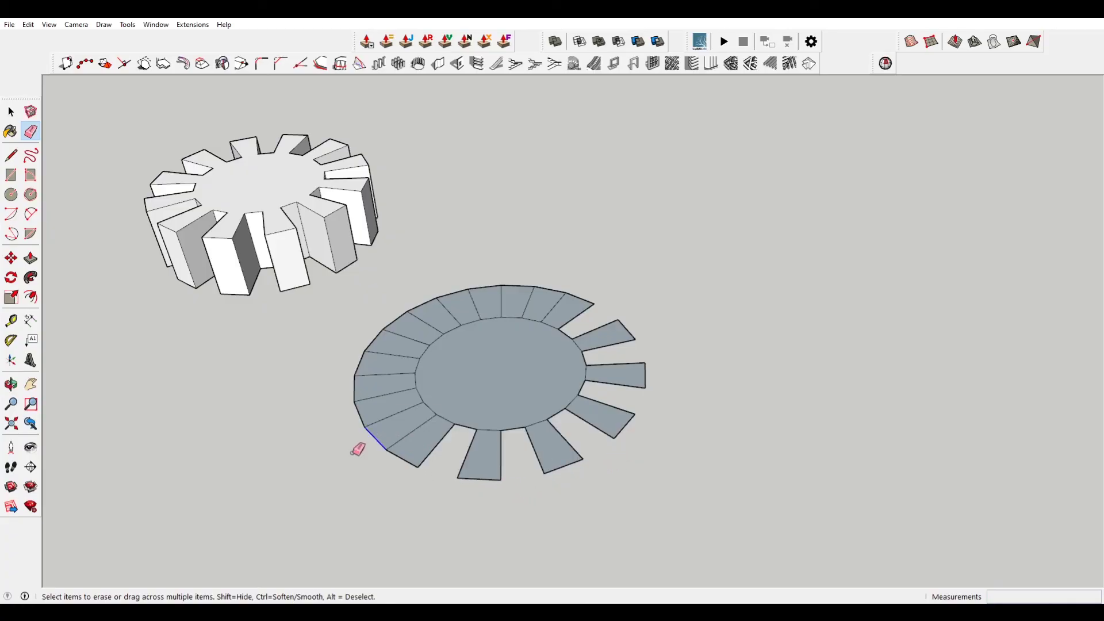
pyautogui.click(402, 437)
pyautogui.click(354, 387)
pyautogui.click(373, 340)
pyautogui.click(420, 299)
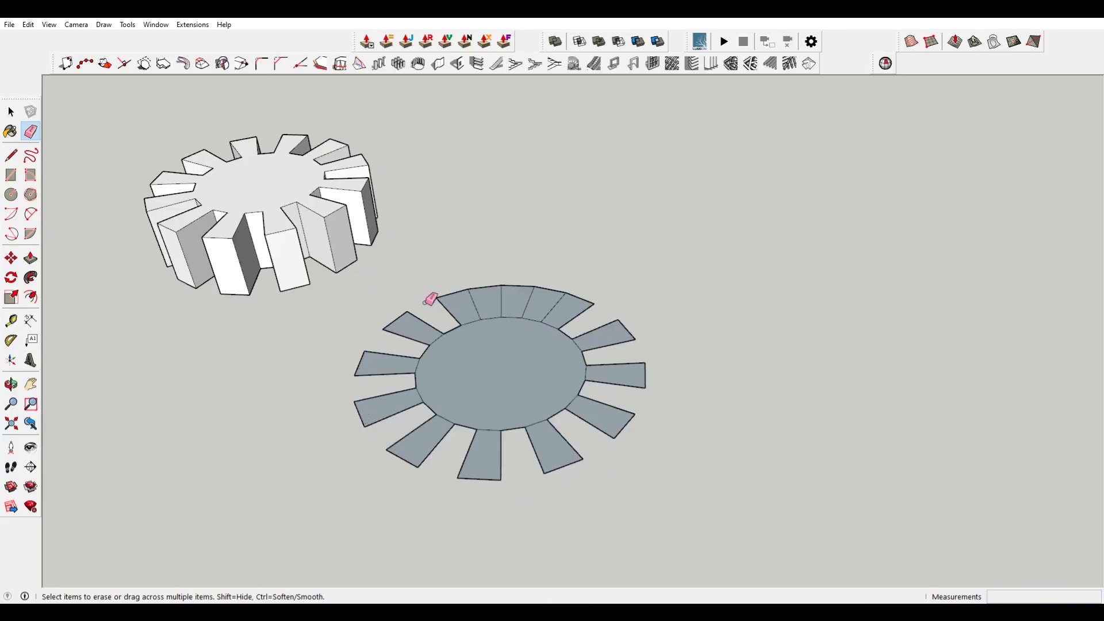
pyautogui.click(486, 286)
pyautogui.click(550, 289)
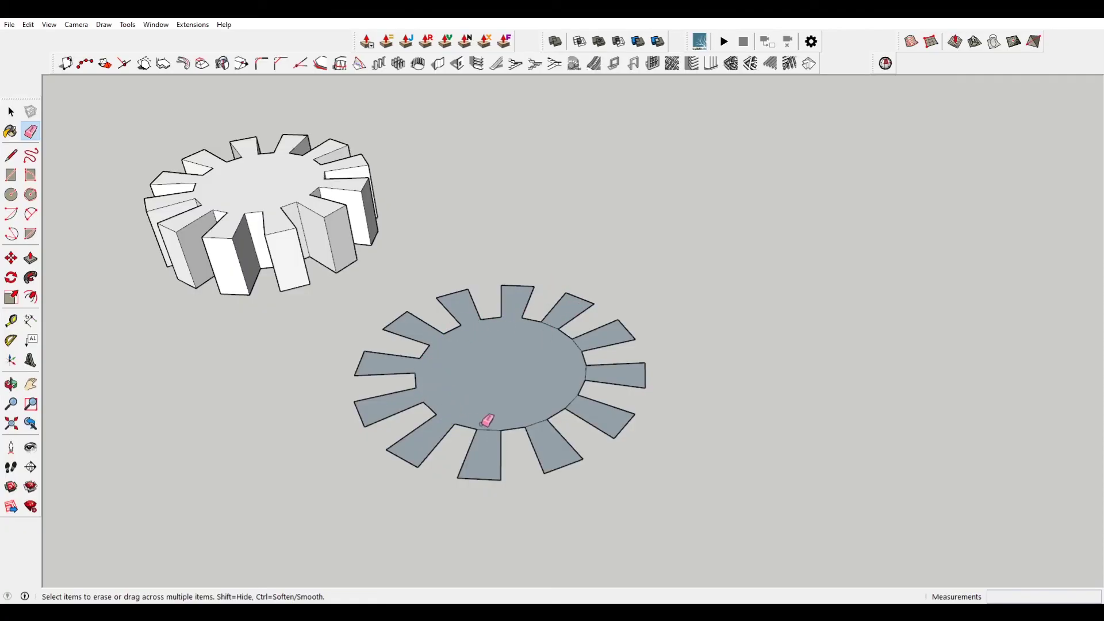
# Erase the inner-circle segments separating the teeth from the central disc, undoing any erasure that breaks the gear outline.
pyautogui.moveTo(586, 402); pyautogui.dragTo(596, 387)
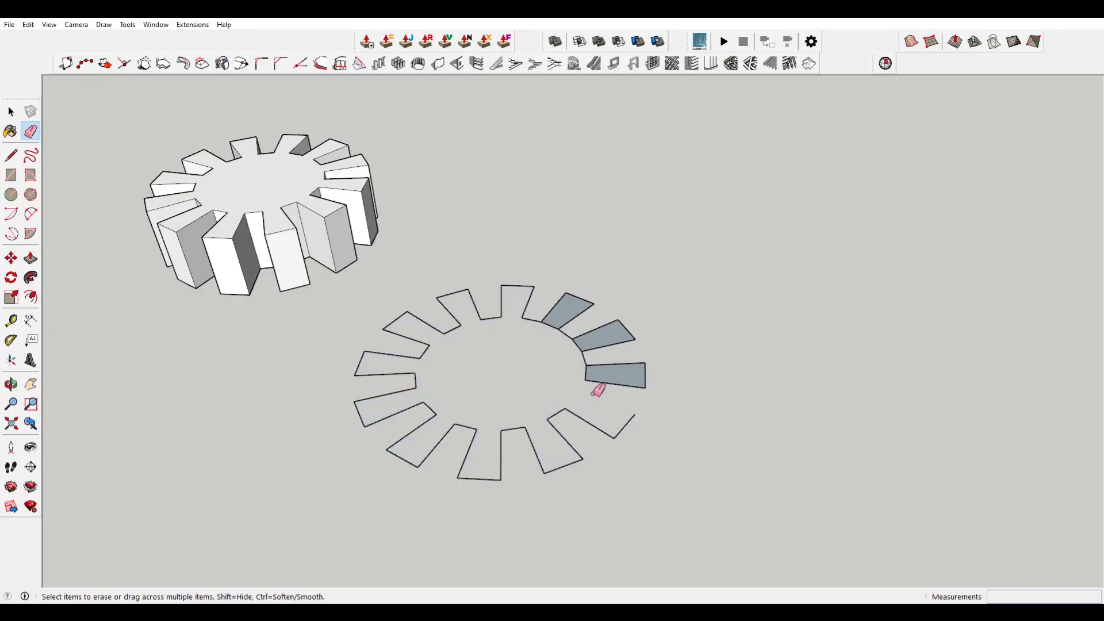
pyautogui.hotkey('ctrl', 'z')
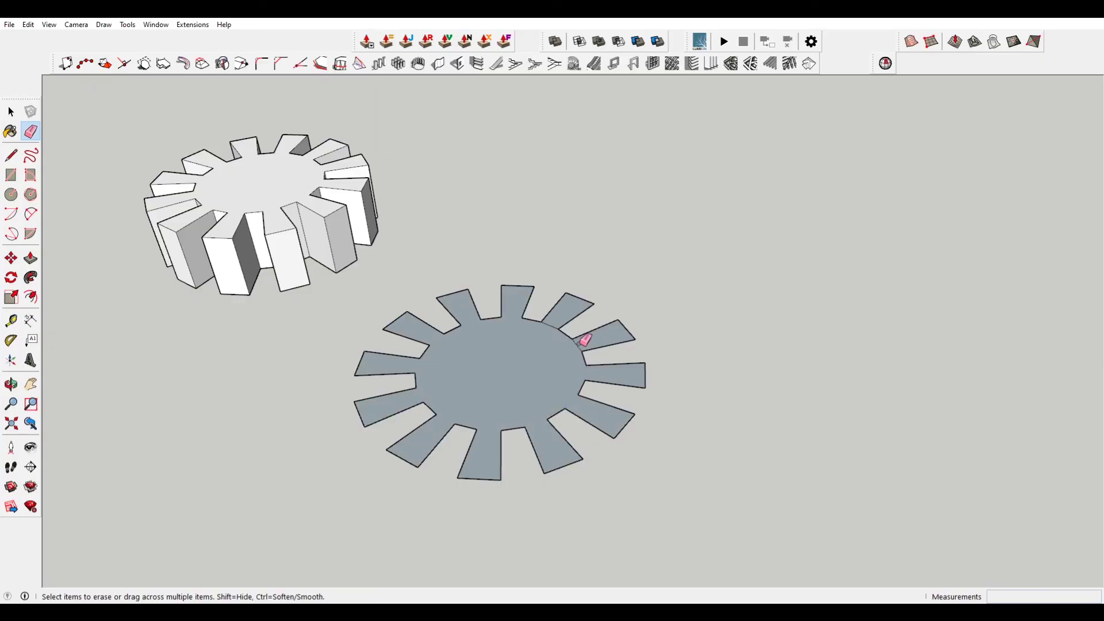
pyautogui.press('space')
# Push/pull the gear face upward to the height of the reference gear's top face.
pyautogui.click(533, 361)
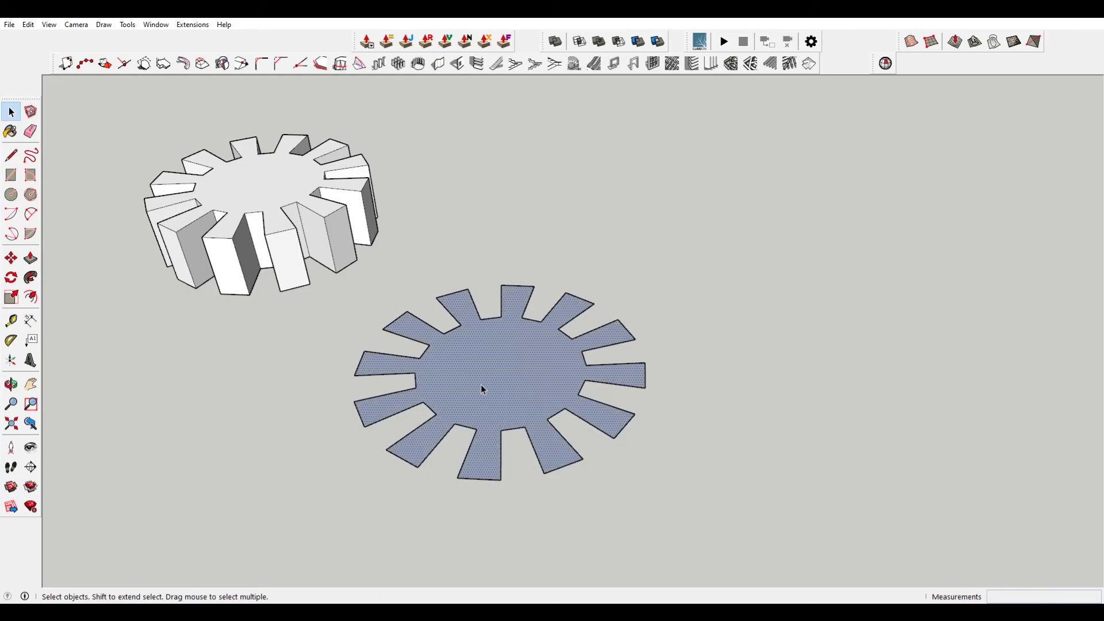
pyautogui.press('p')
pyautogui.moveTo(490, 367); pyautogui.dragTo(268, 241)
pyautogui.press('space')
pyautogui.scroll(-4, 723, 278)
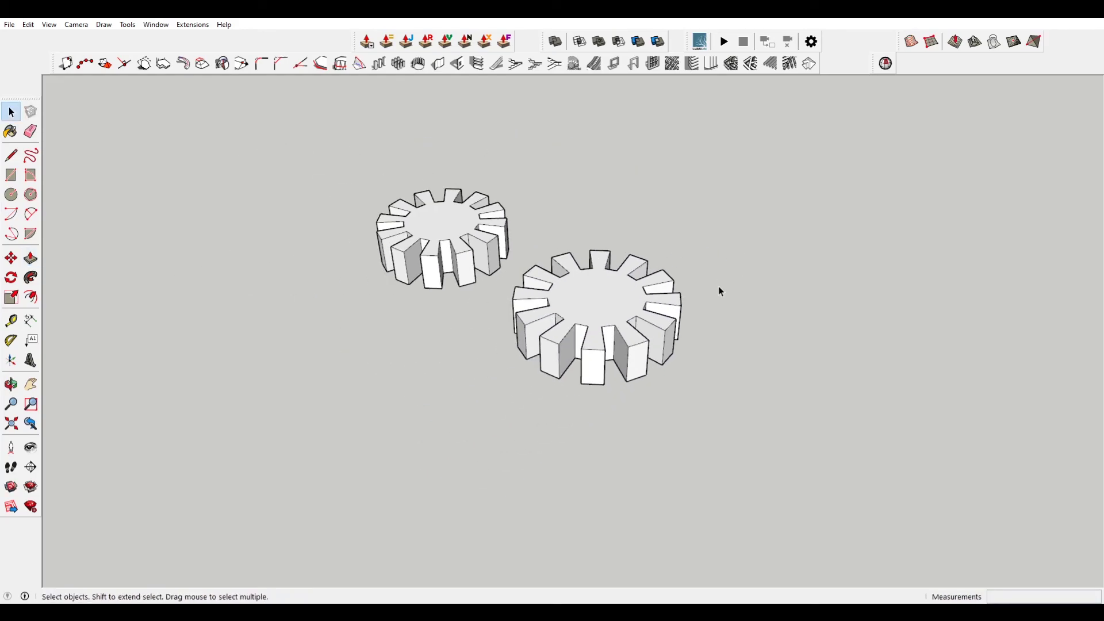